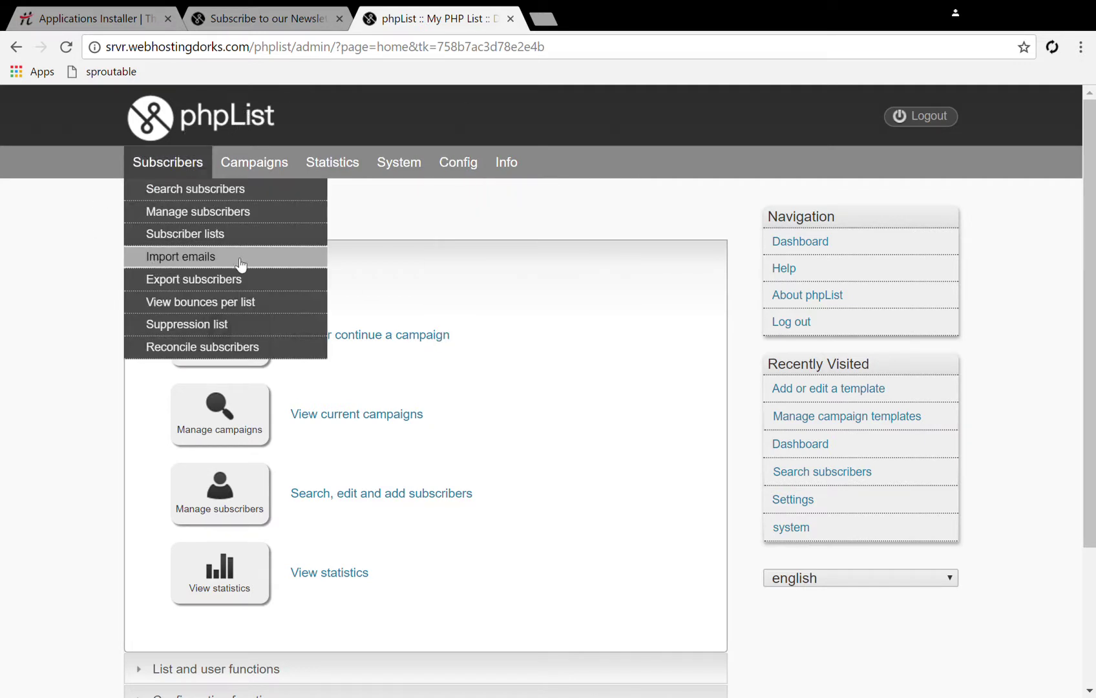
Step: Review the phpList installation's admin URL, username and password
click(87, 18)
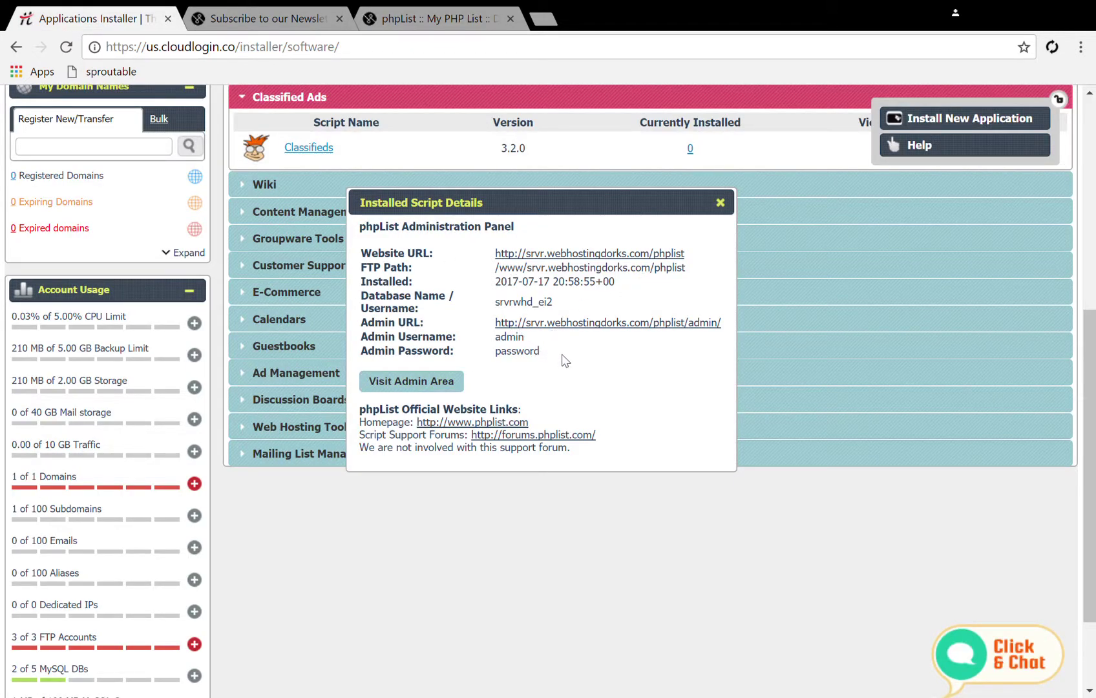
drag(538, 352, 477, 341)
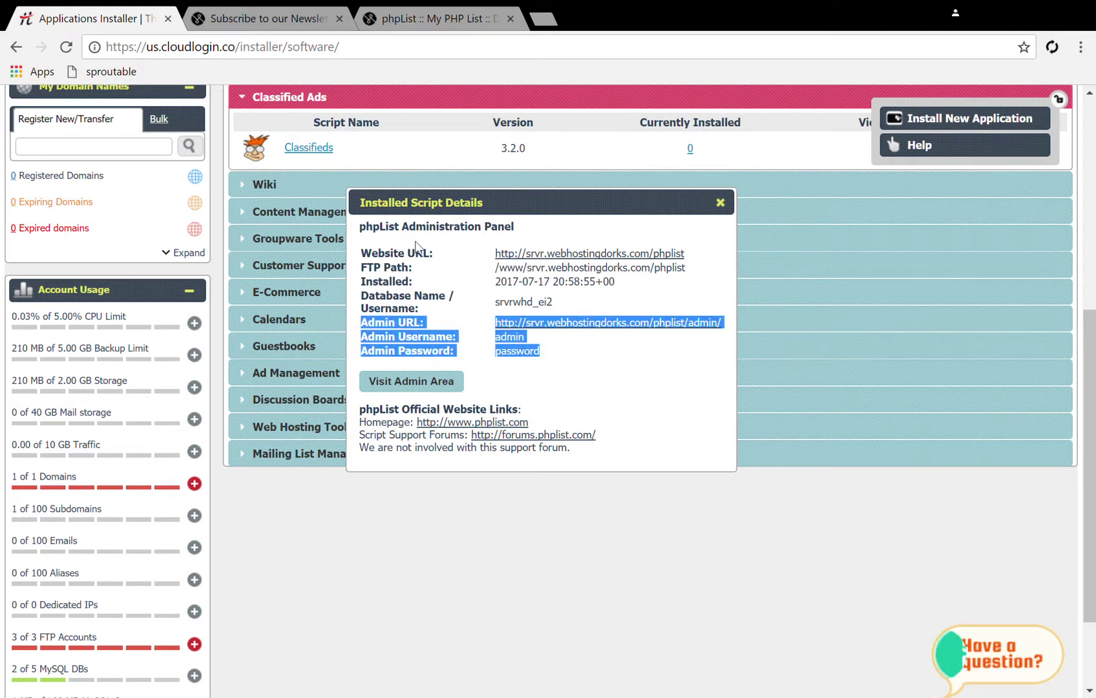
click(465, 343)
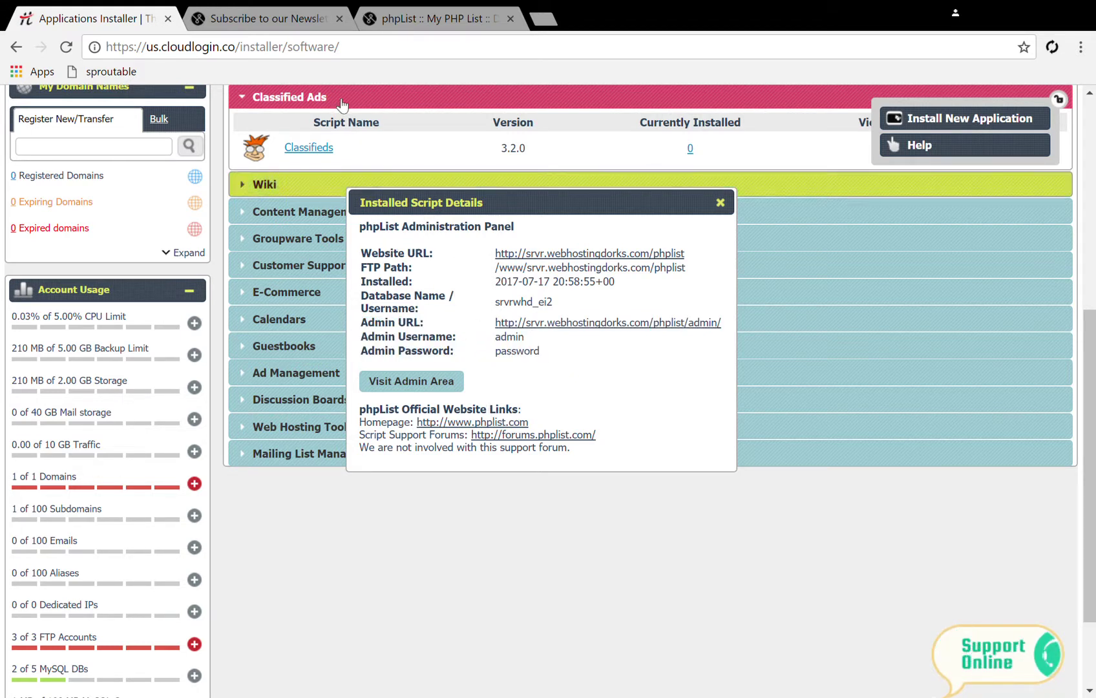
Step: Reload the phpList dashboard and expand the Configuration and Campaign functions sections
click(421, 19)
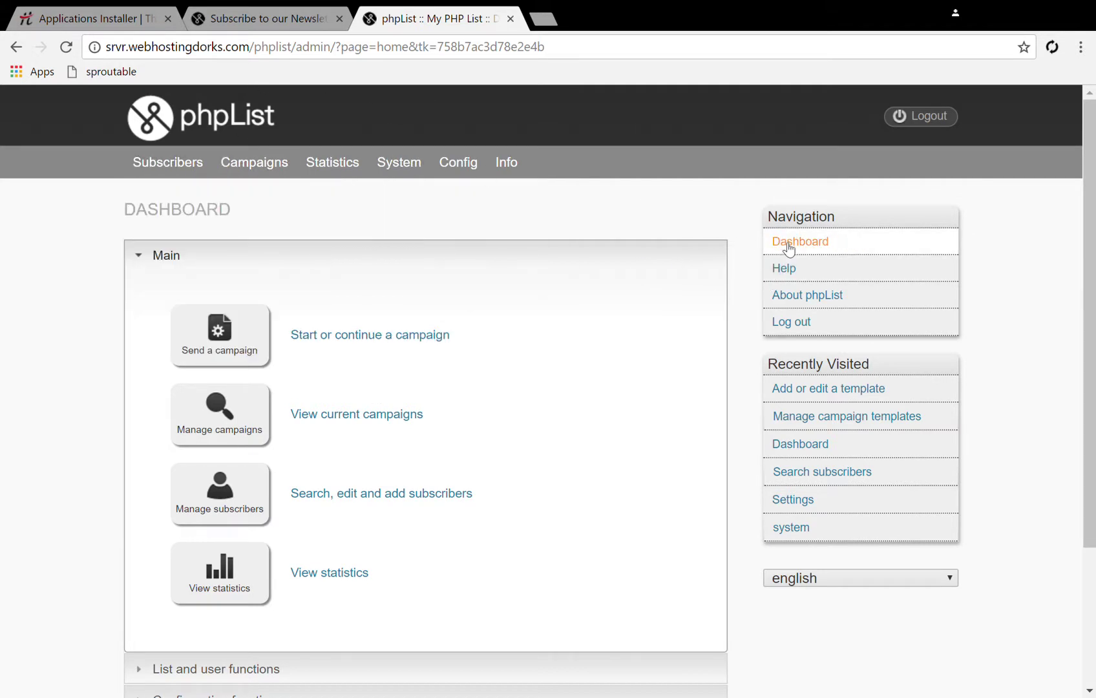
click(866, 245)
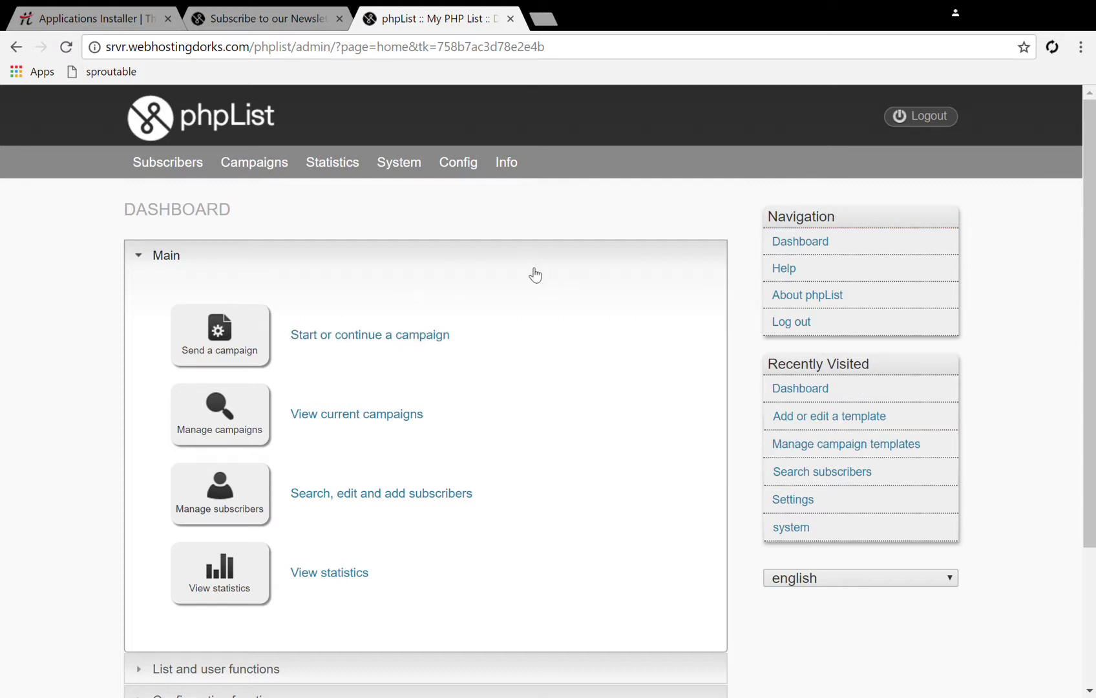
scroll(534, 274, down, 3)
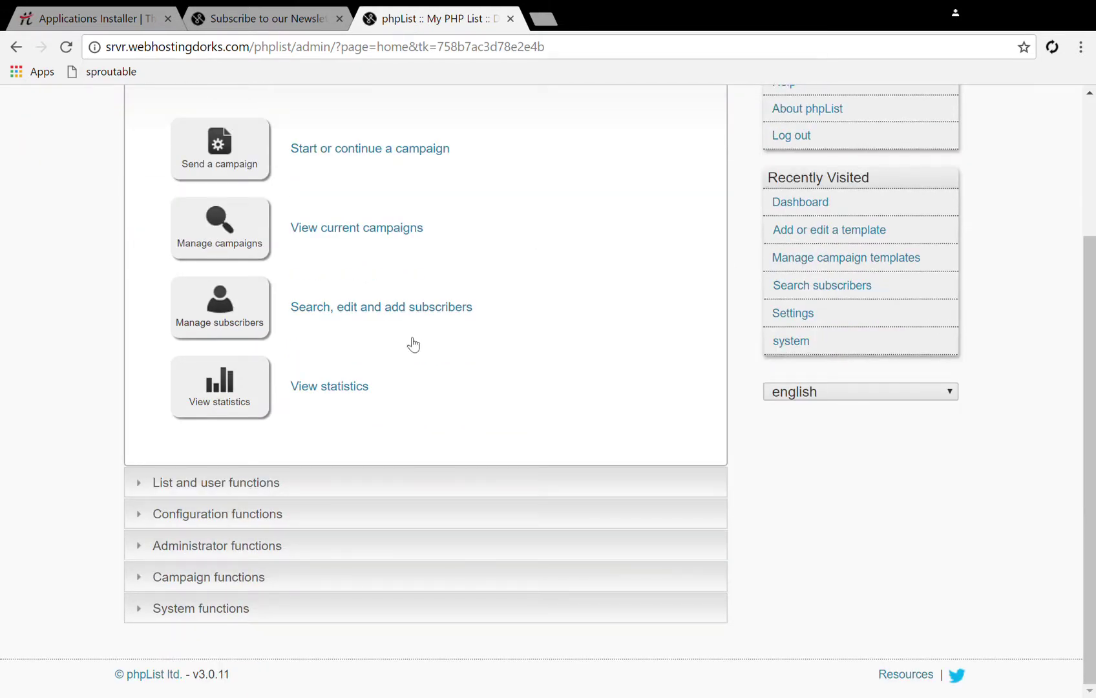
click(209, 526)
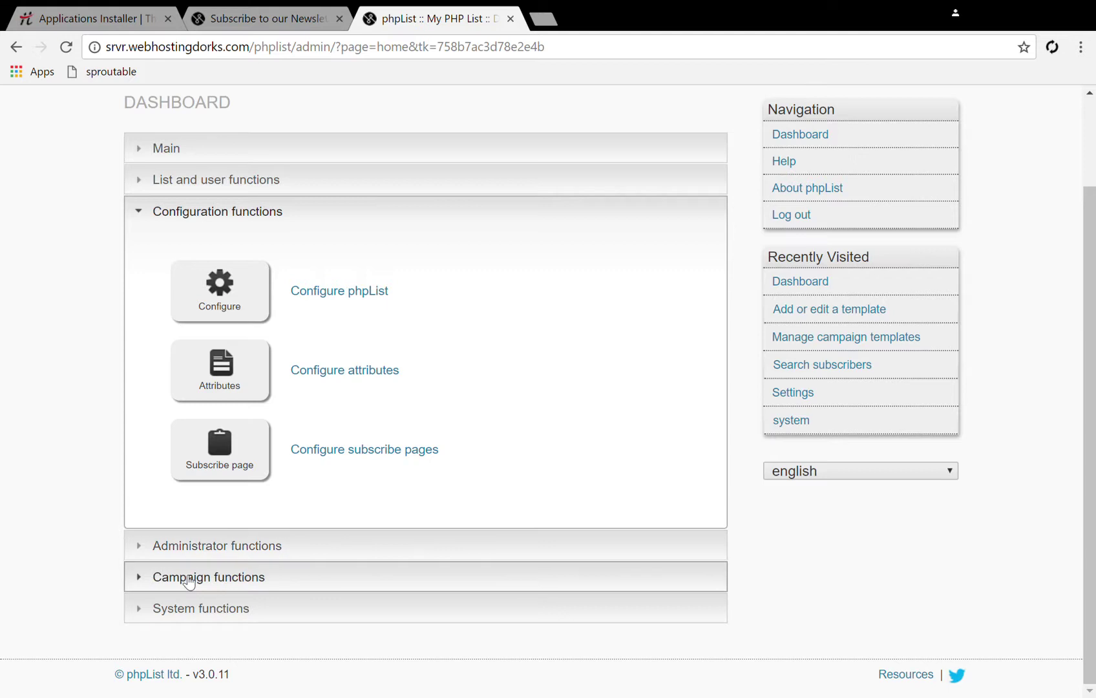
click(187, 577)
scroll(186, 580, down, 1)
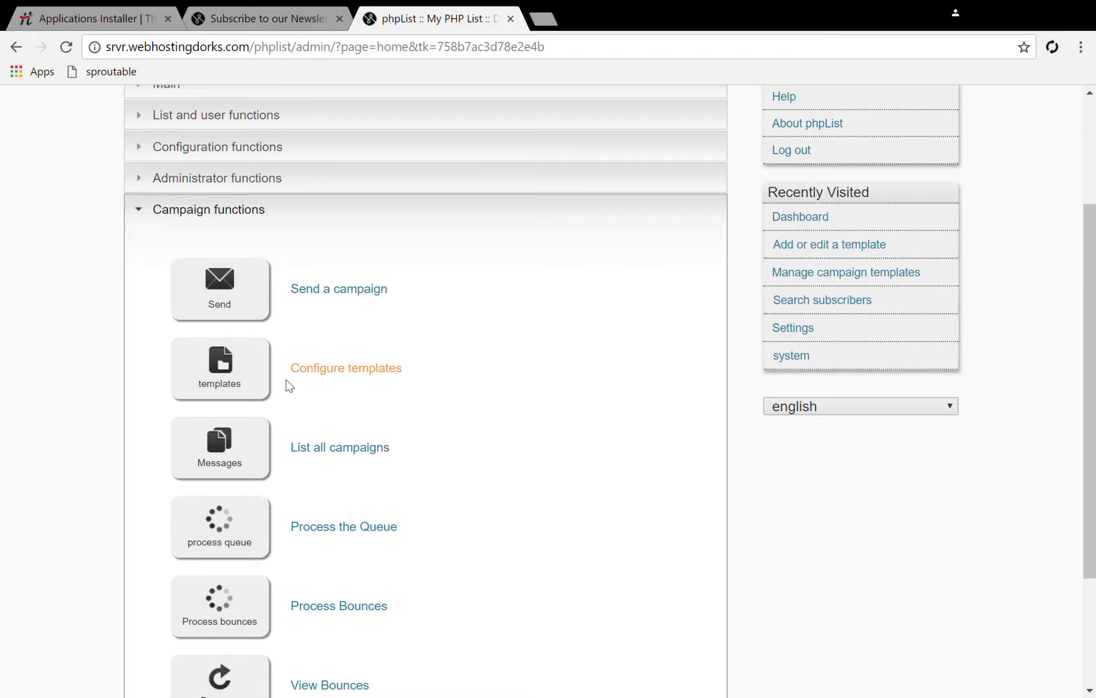
Step: Open campaign templates and start a new template in the blank content editor
click(240, 367)
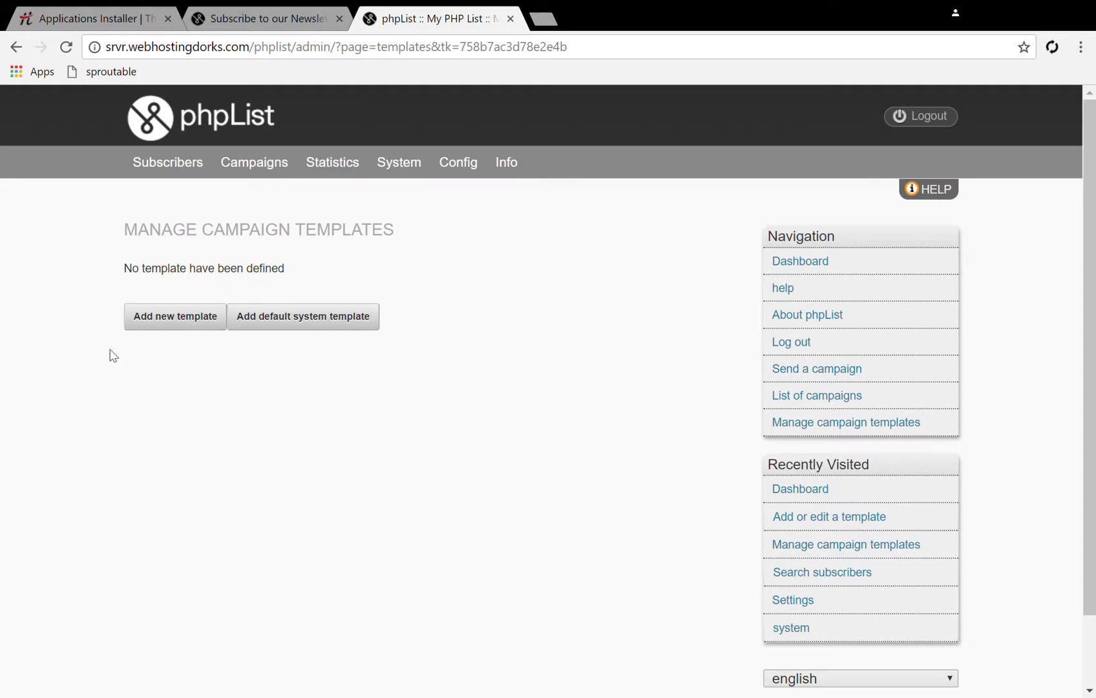
click(187, 318)
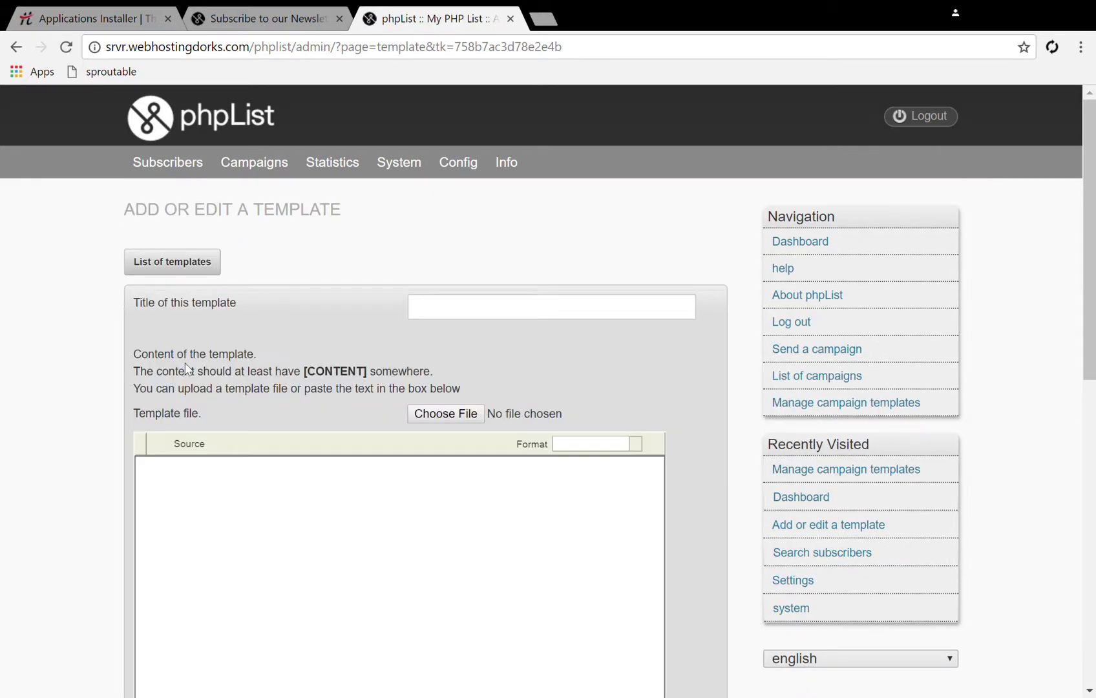
click(188, 504)
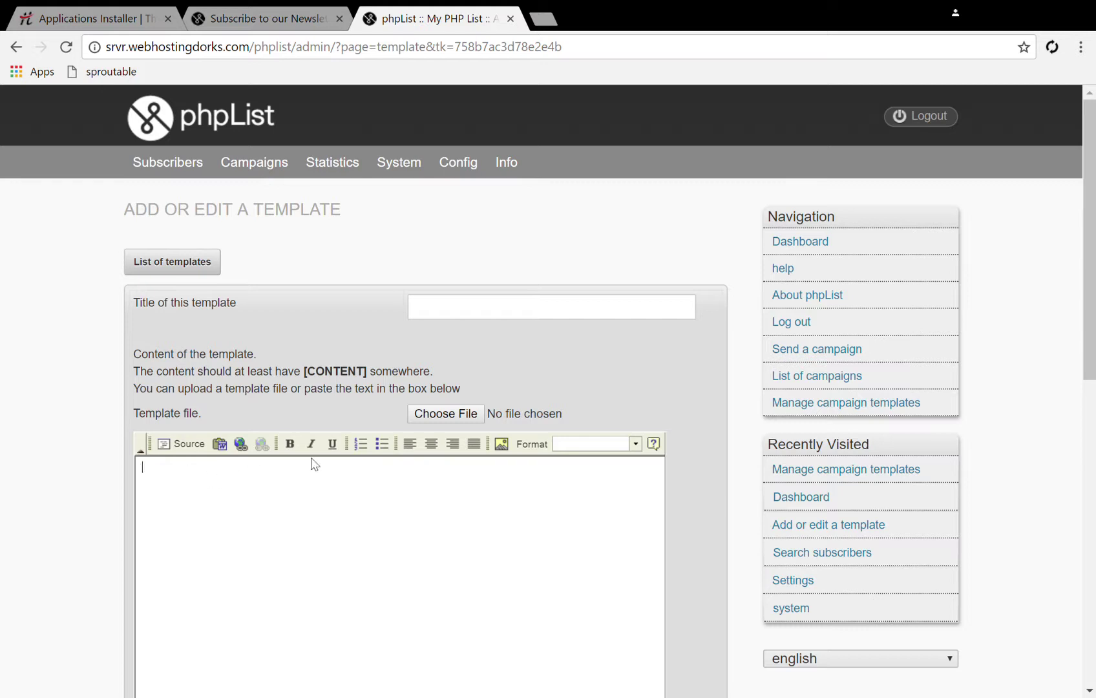
Step: Load thexyz.com in a new browser tab
click(544, 21)
text(thexyz.co)
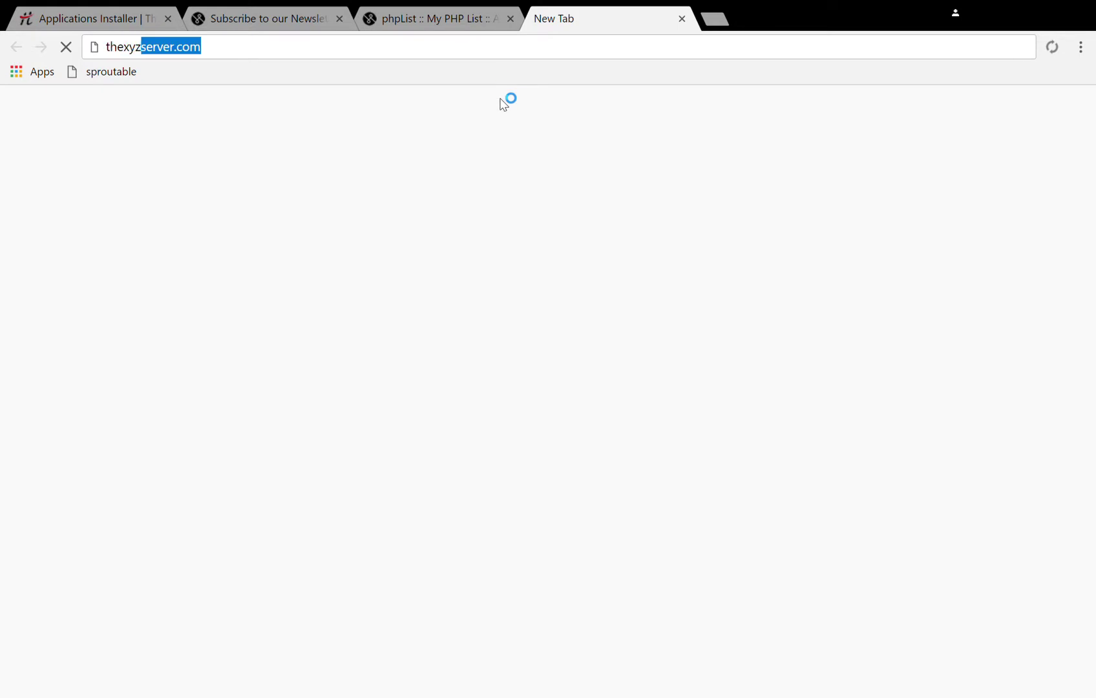
text(m)
key(Return)
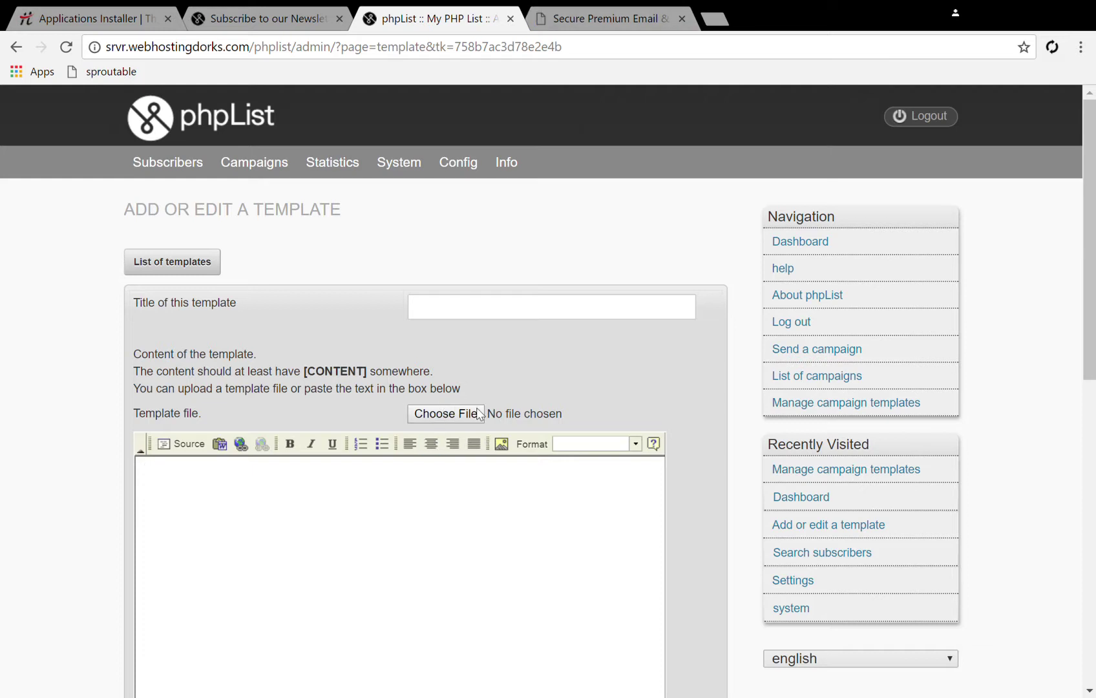
Step: From the thexyz.com footer, go to Downloads > Web Templates > Email Templates
click(591, 16)
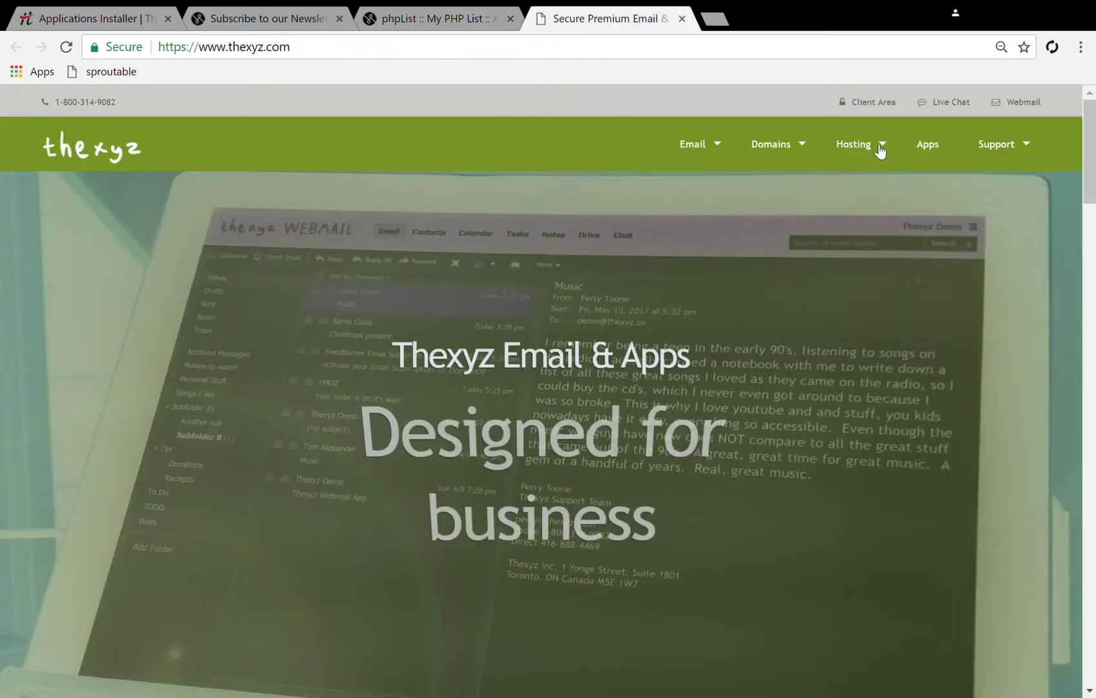
scroll(1091, 148, down, 2)
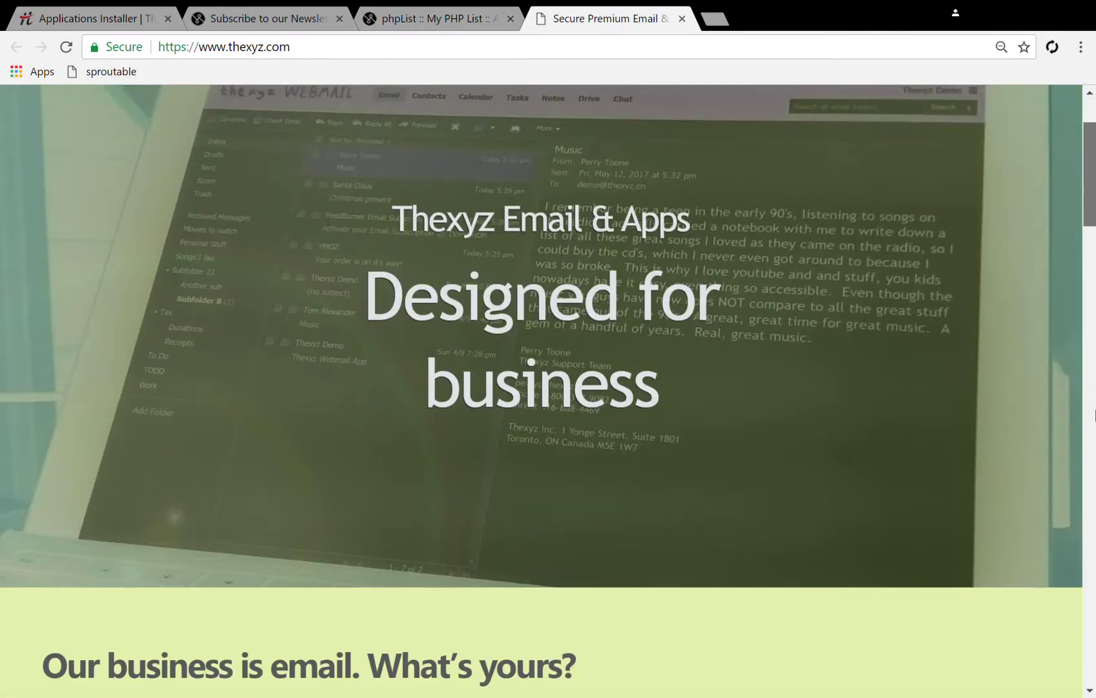
scroll(1094, 571, down, 3)
scroll(1092, 671, down, 15)
click(598, 477)
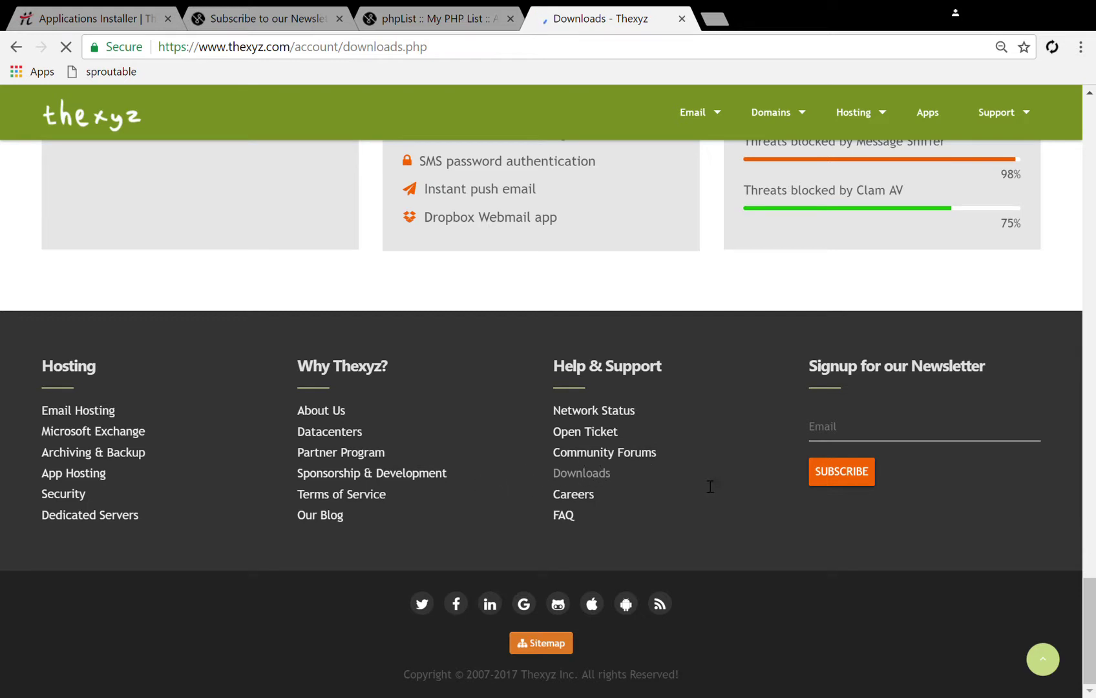
scroll(464, 505, down, 5)
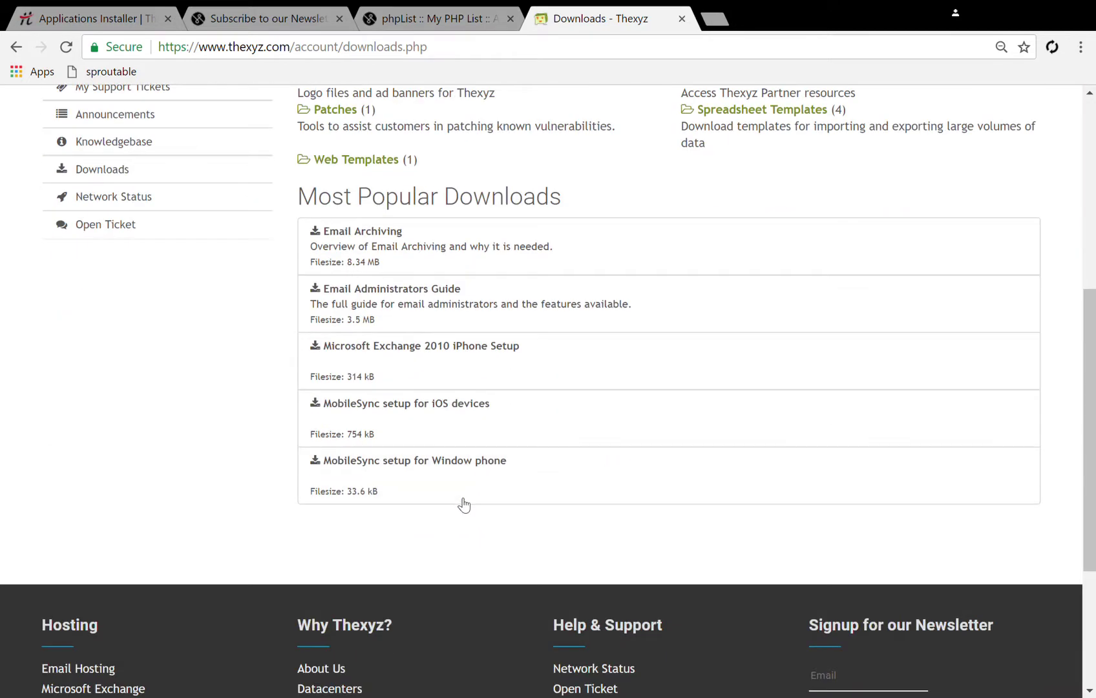
scroll(464, 505, down, 3)
scroll(457, 498, up, 10)
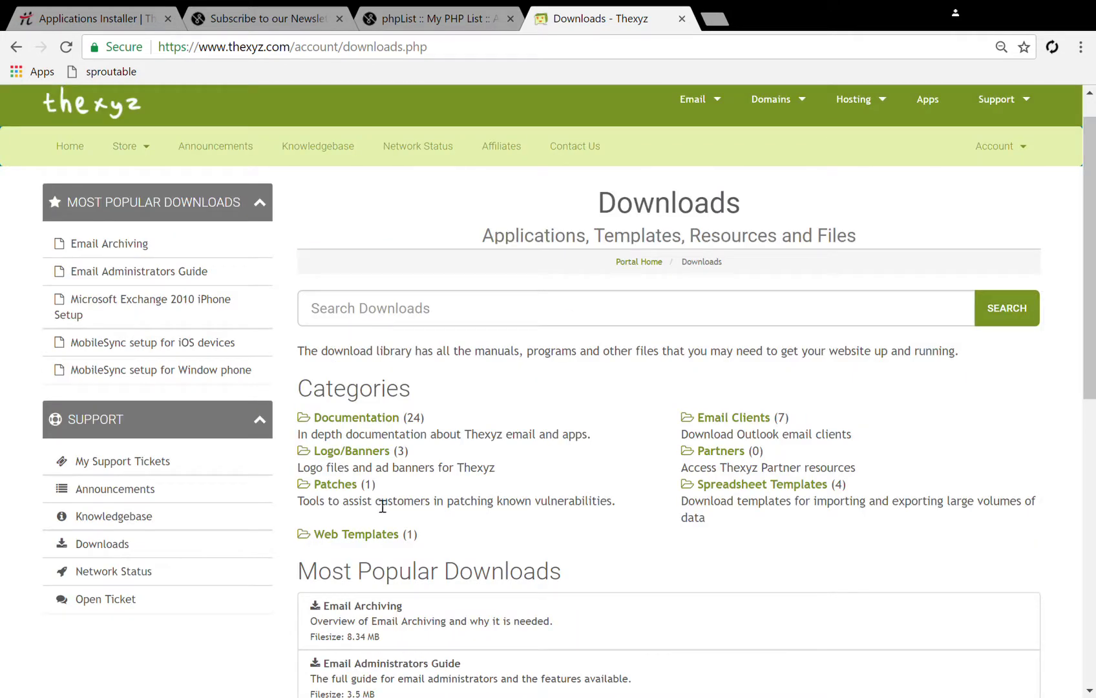
click(357, 536)
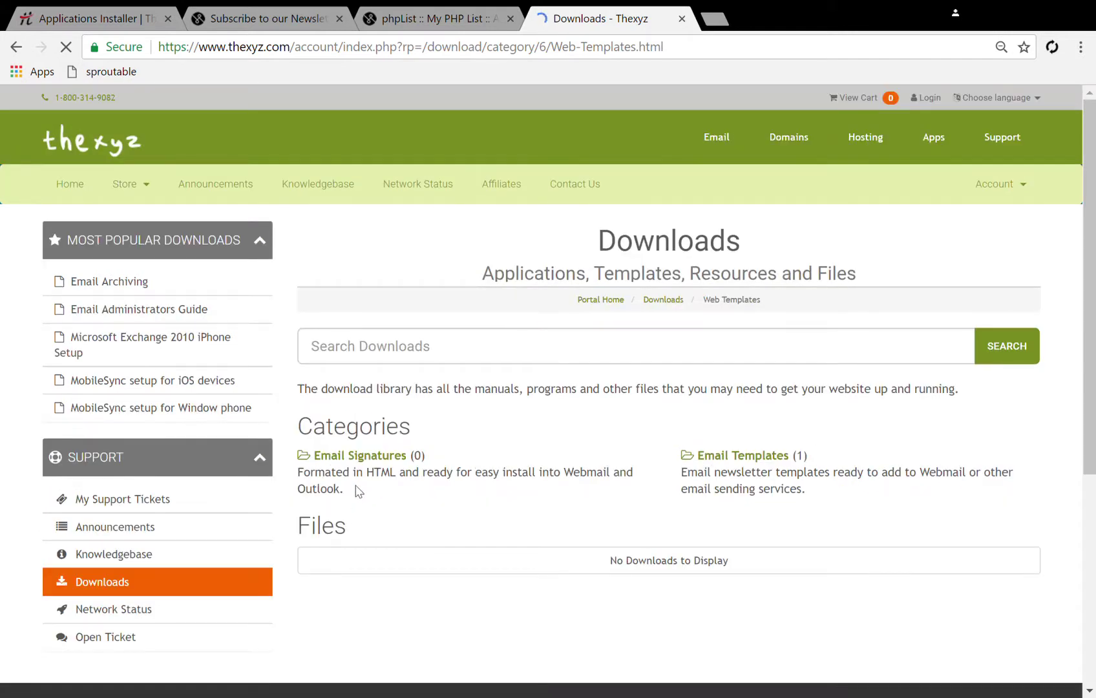
click(739, 459)
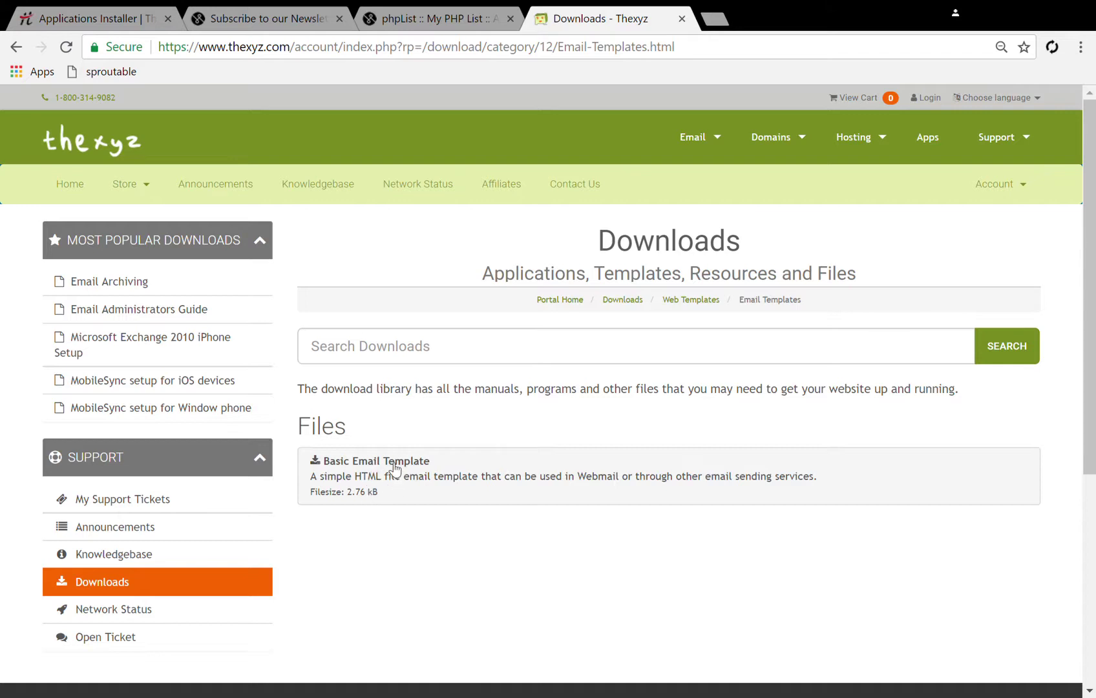
Step: Download the Basic Email Template file, then switch to the newsletter subscribe page
click(390, 463)
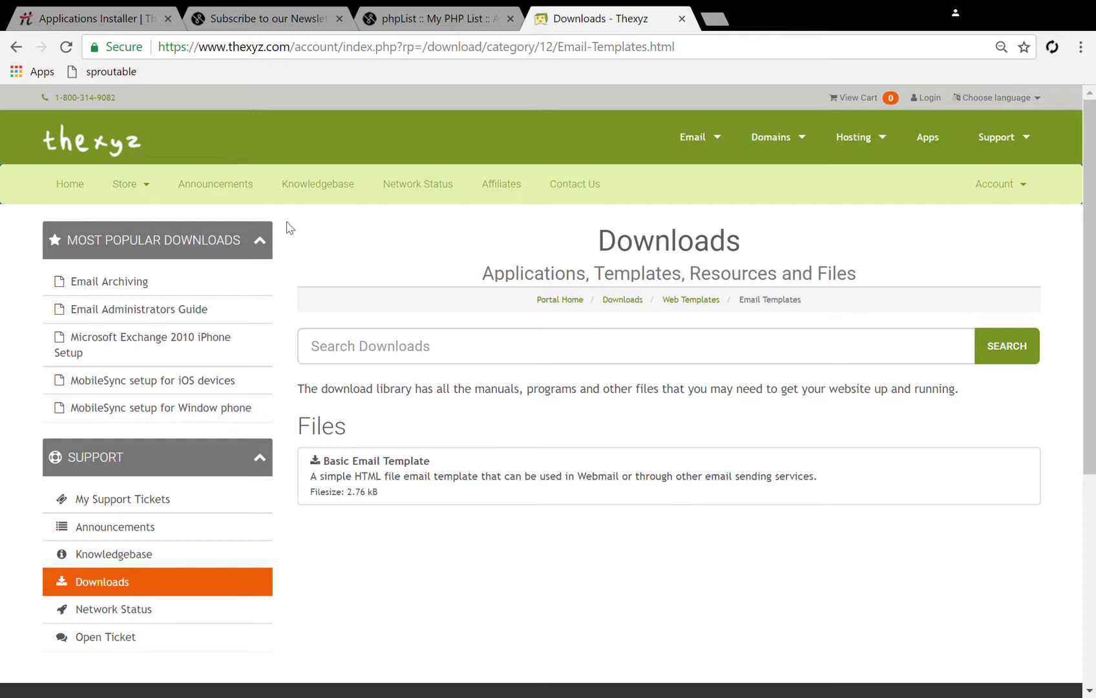
click(272, 18)
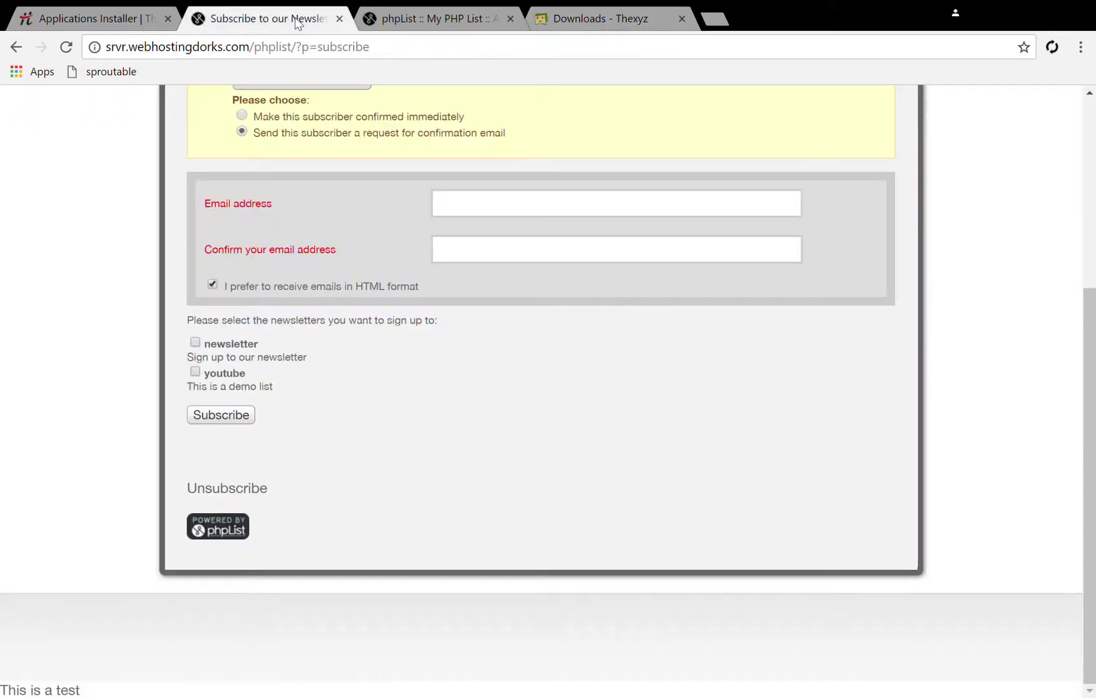
Step: Attach basic-email-template.html and try saving the template without a title
click(418, 14)
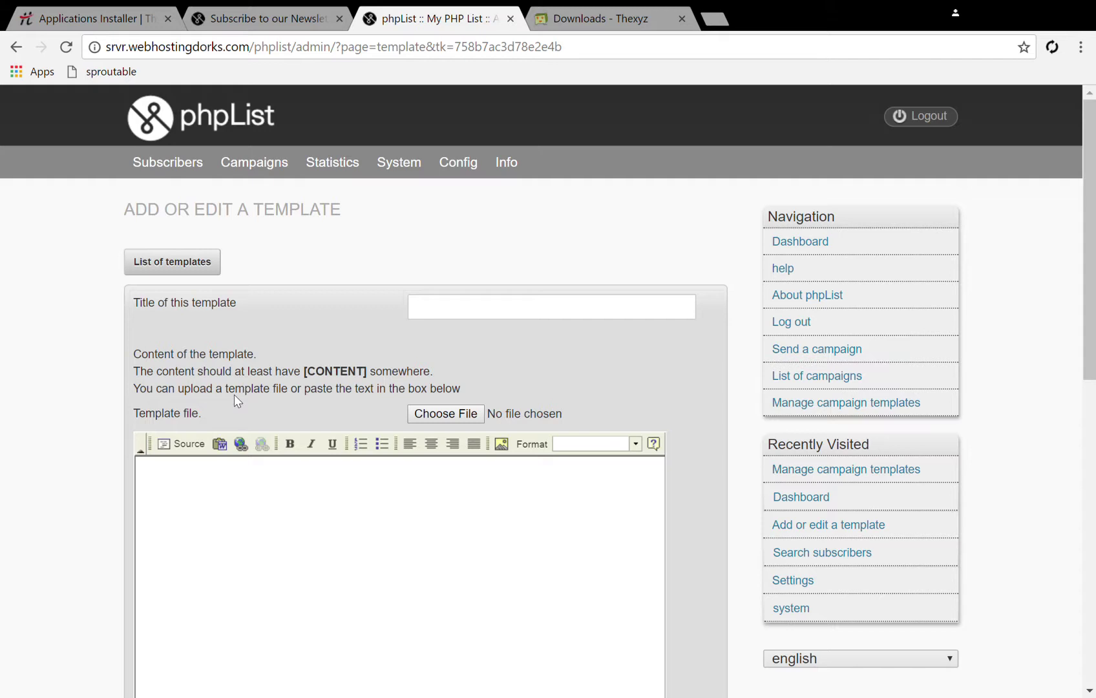
click(548, 406)
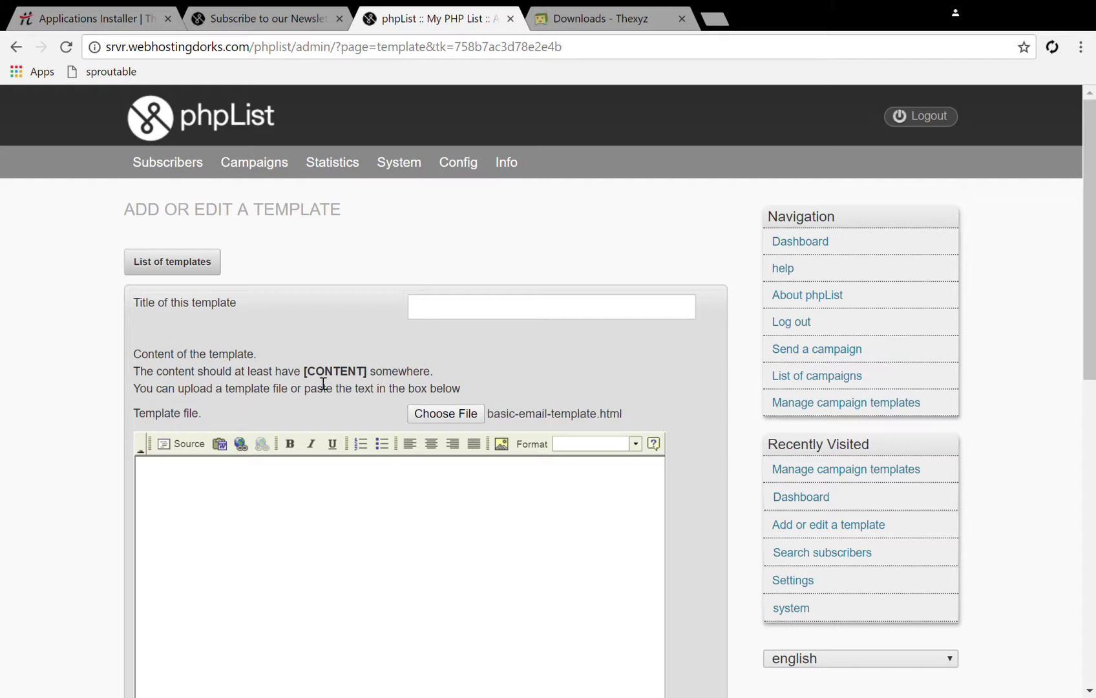
scroll(323, 384, down, 10)
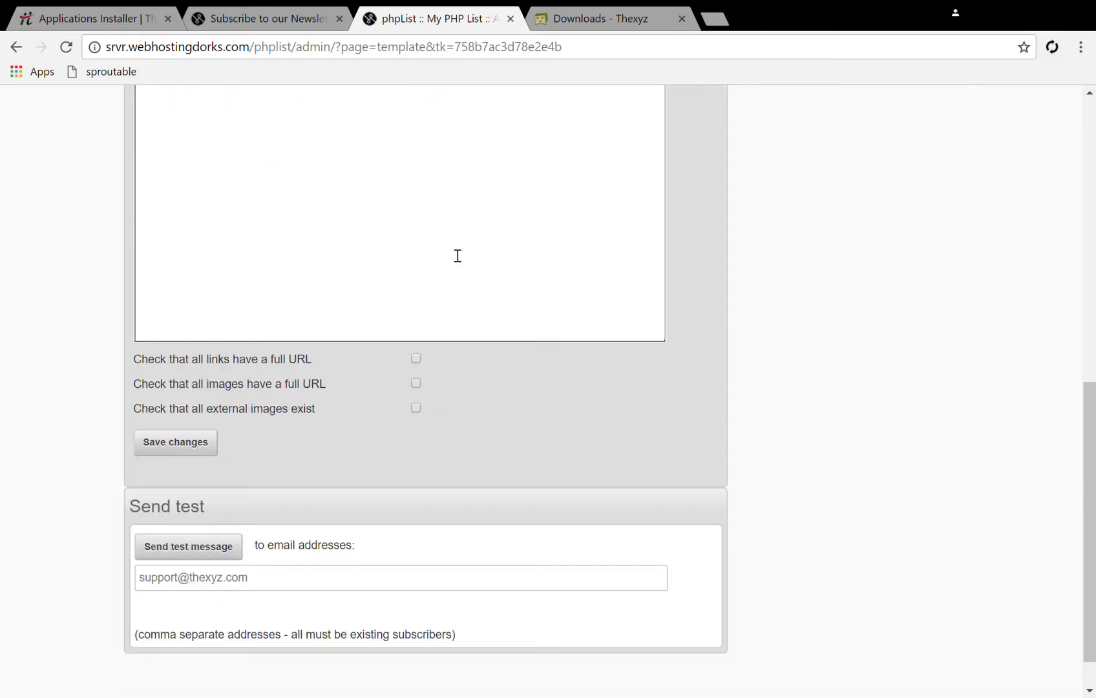
scroll(457, 258, up, 10)
scroll(448, 336, down, 7)
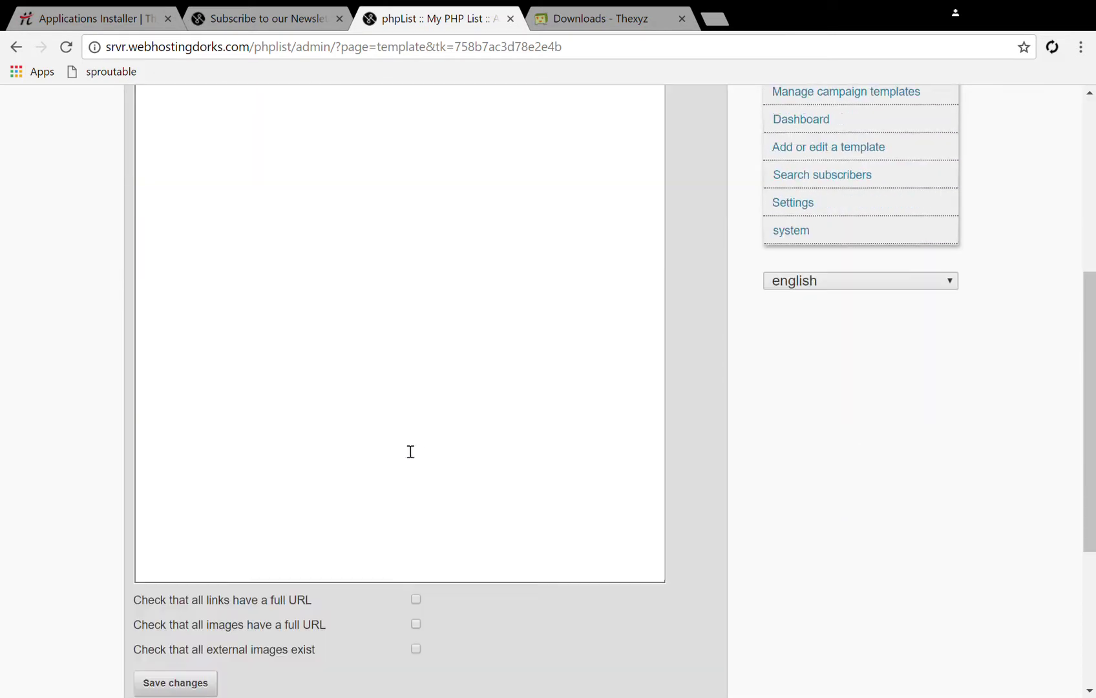
scroll(407, 451, down, 4)
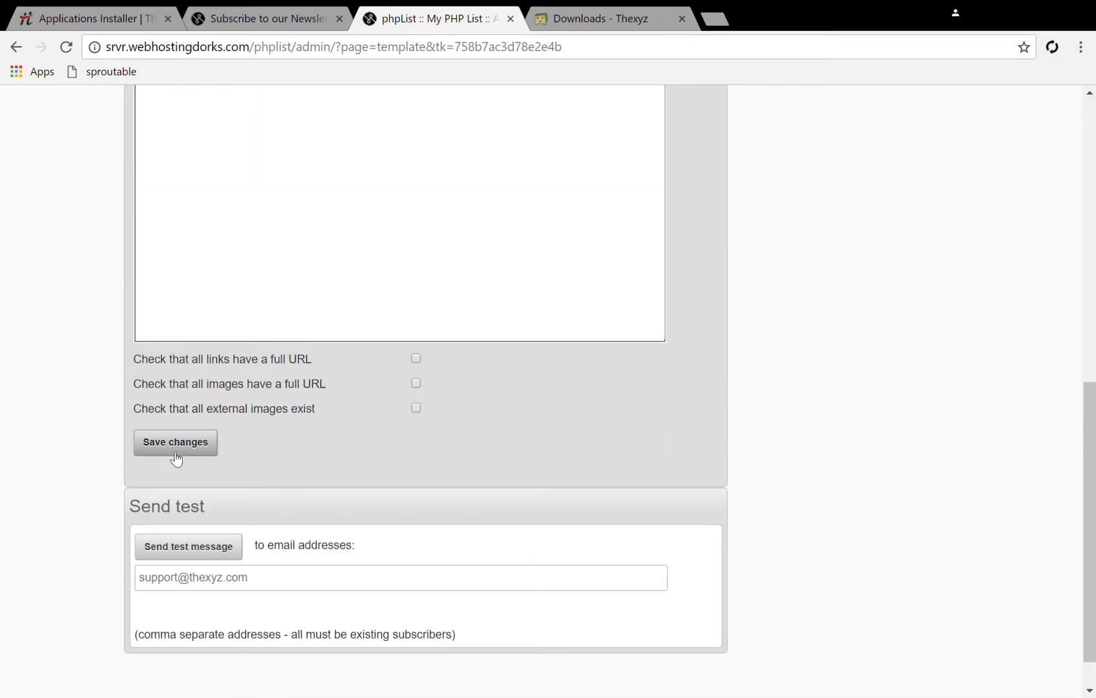
click(178, 452)
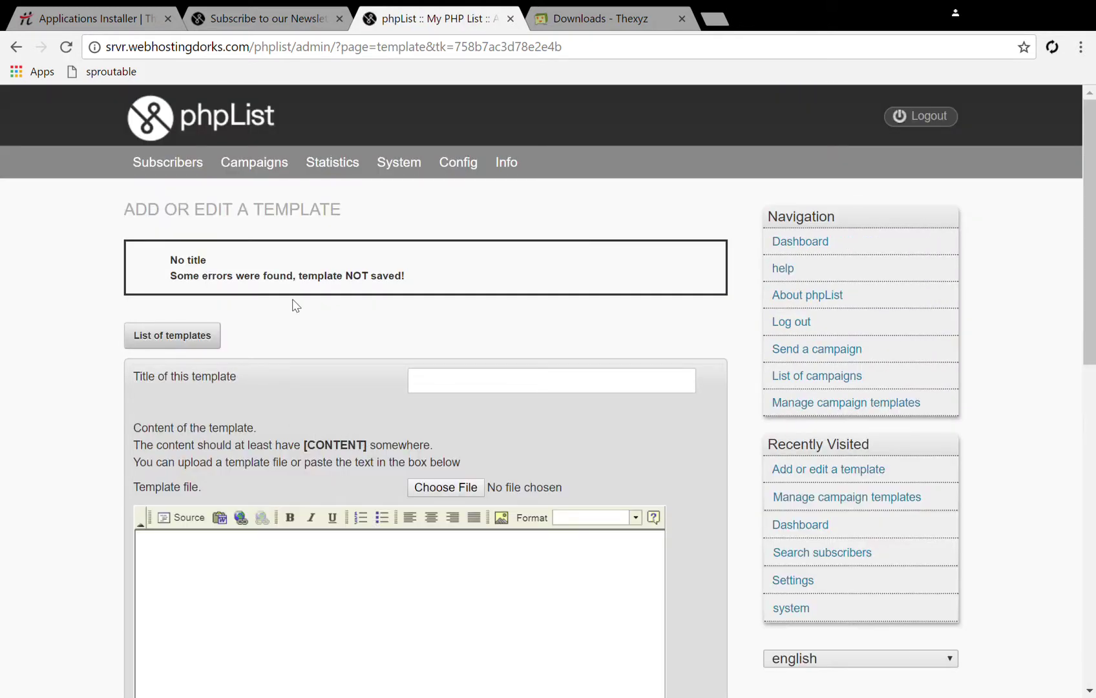
Step: Re-attach basic-email-template.html, title it 'basic email template', and try saving again
click(428, 490)
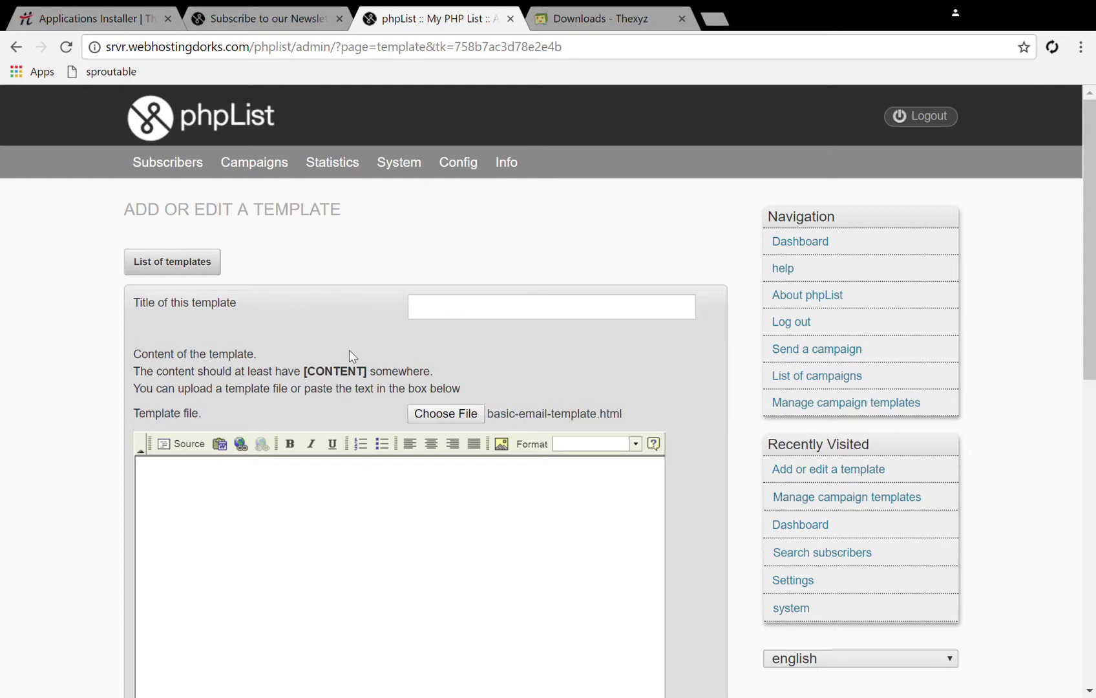
click(481, 315)
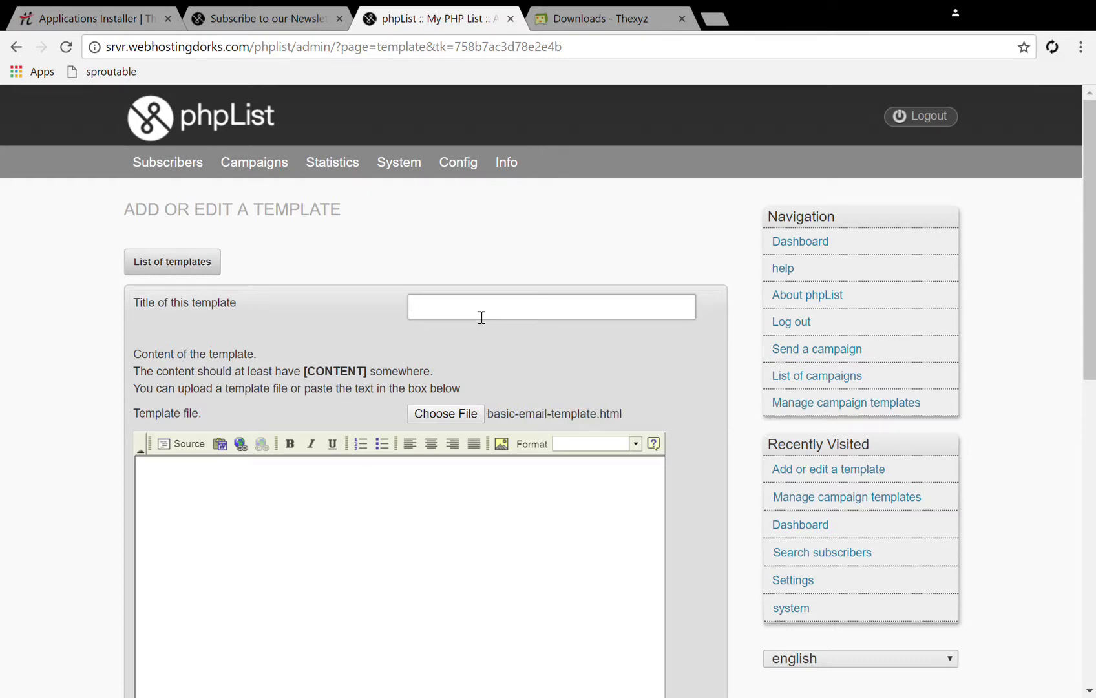
text(basic email template)
scroll(406, 421, down, 8)
scroll(411, 422, down, 2)
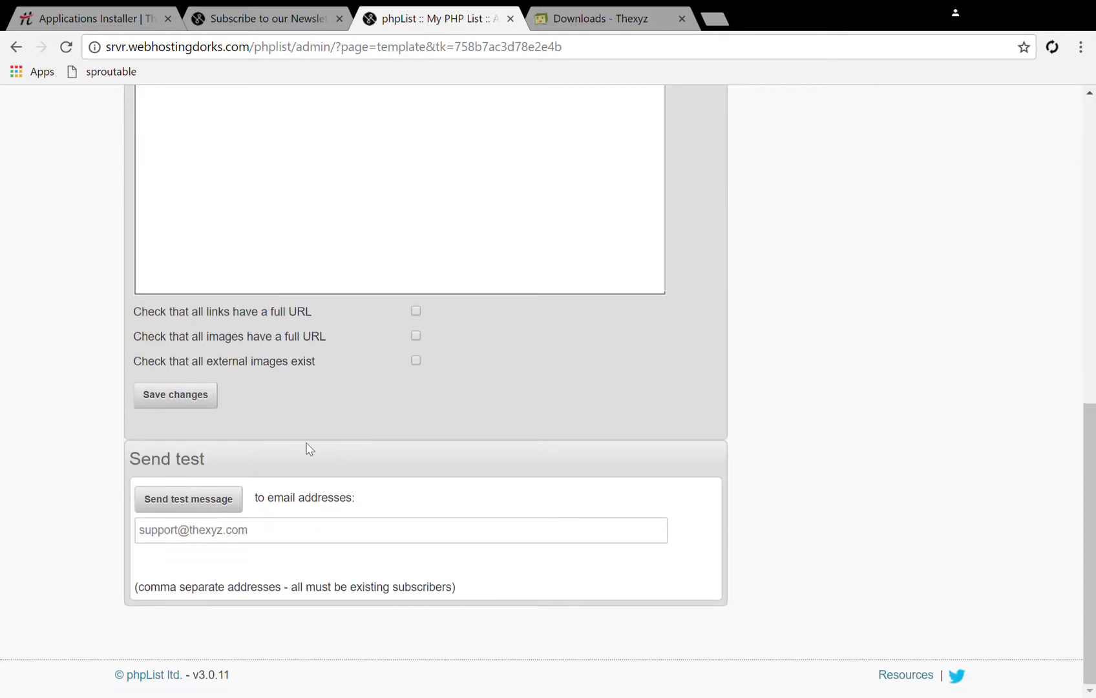
click(206, 393)
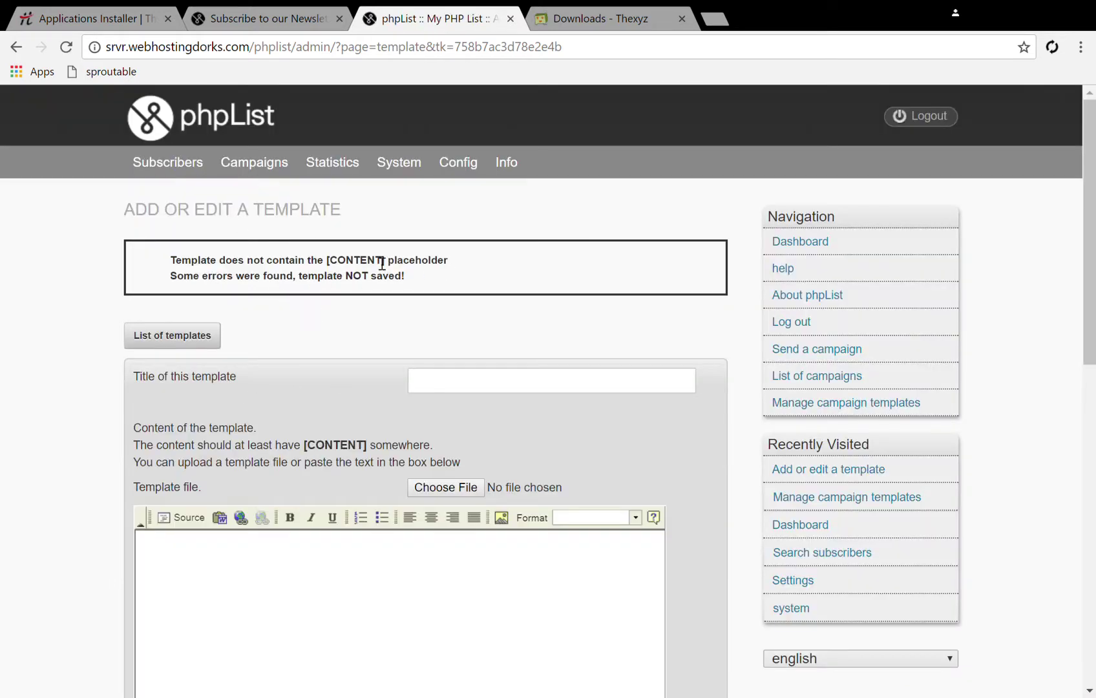
Step: Mark [CONTENT] in the error and view basic-email-template.html rendered in Chrome
drag(326, 260, 386, 261)
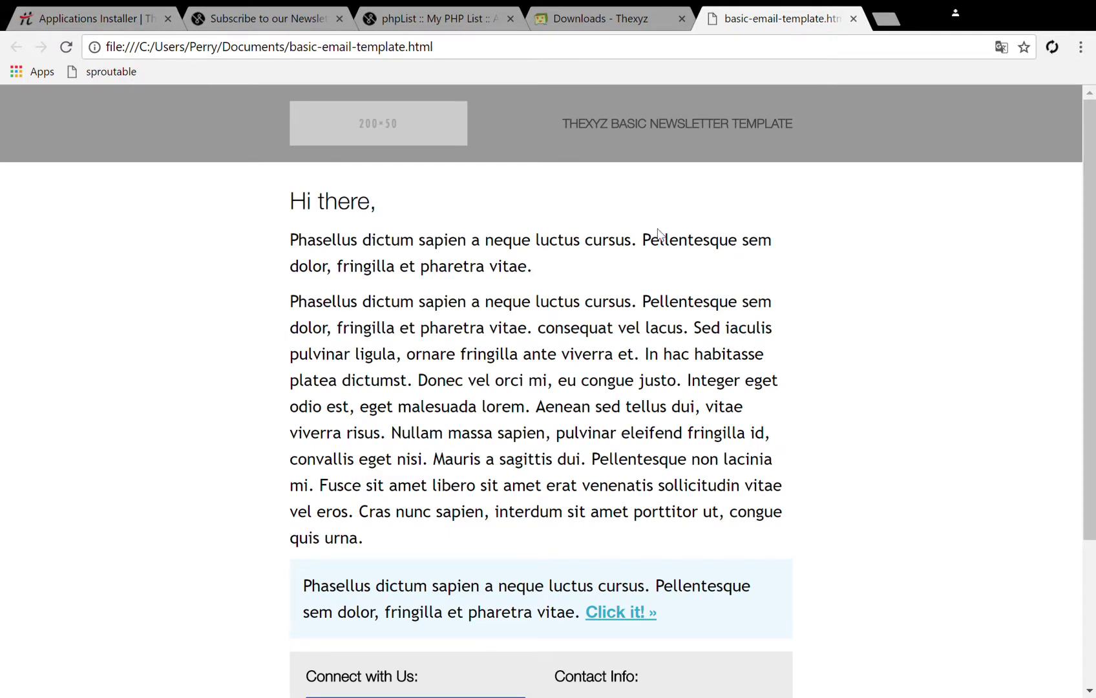
scroll(528, 355, down, 1)
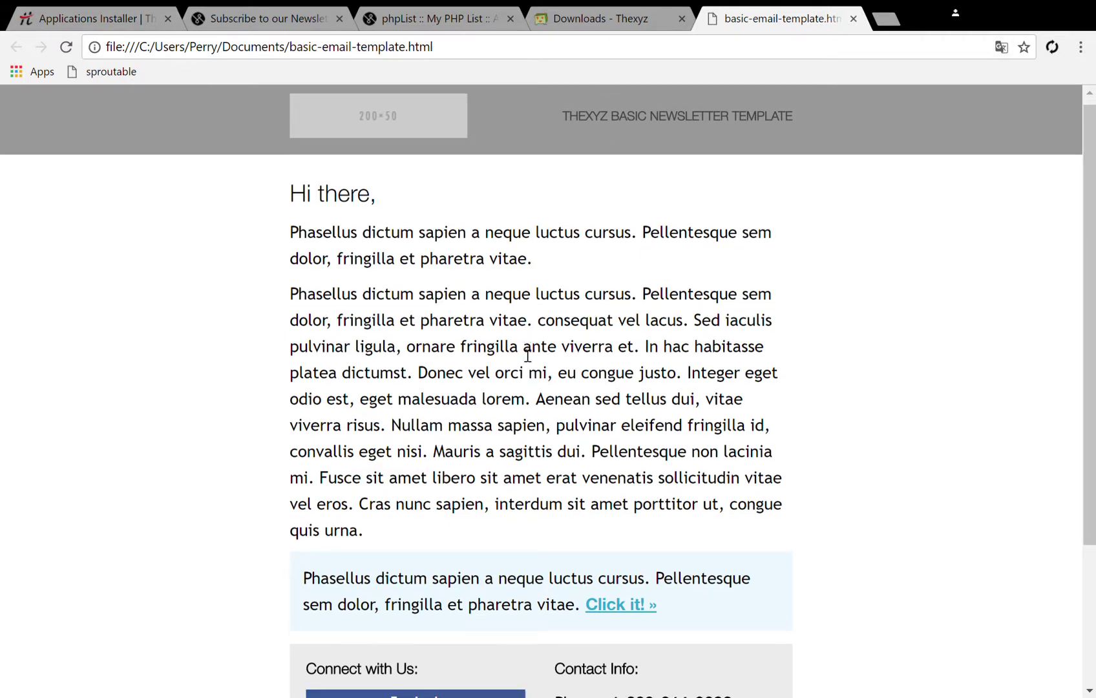
scroll(527, 356, down, 3)
scroll(522, 354, up, 3)
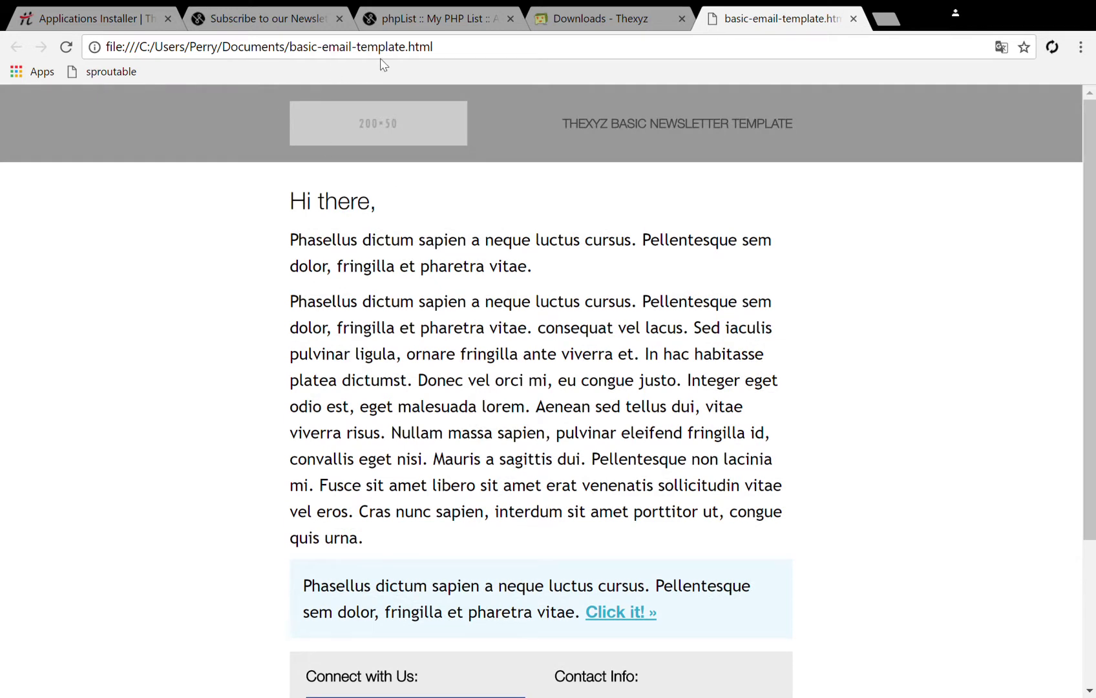
click(439, 19)
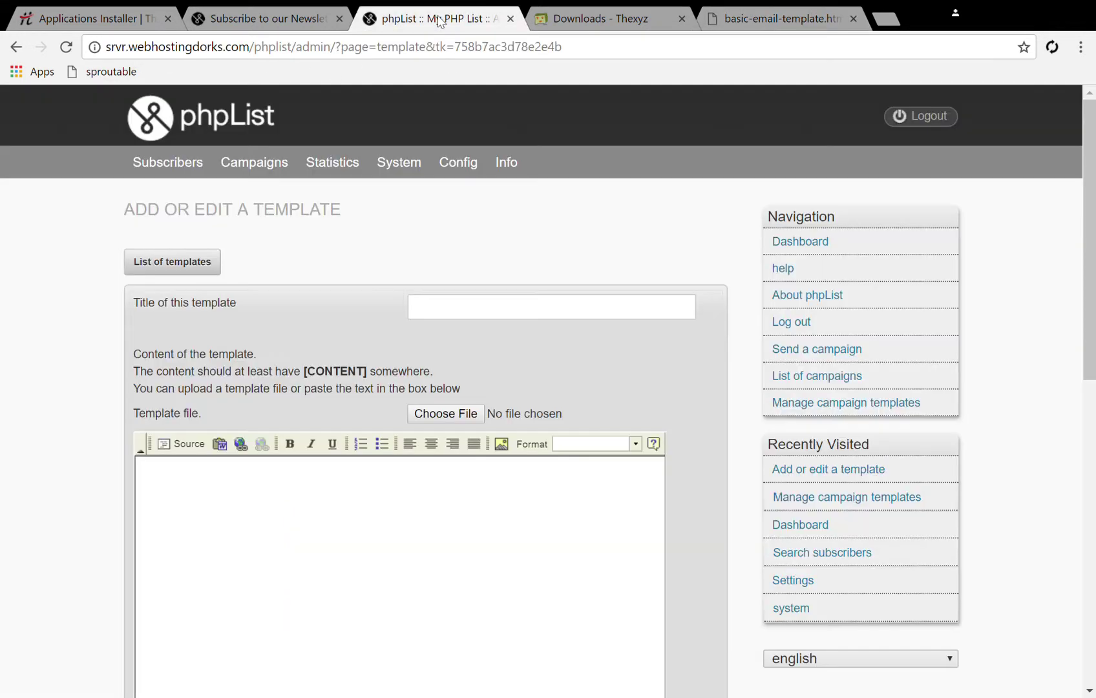
click(778, 23)
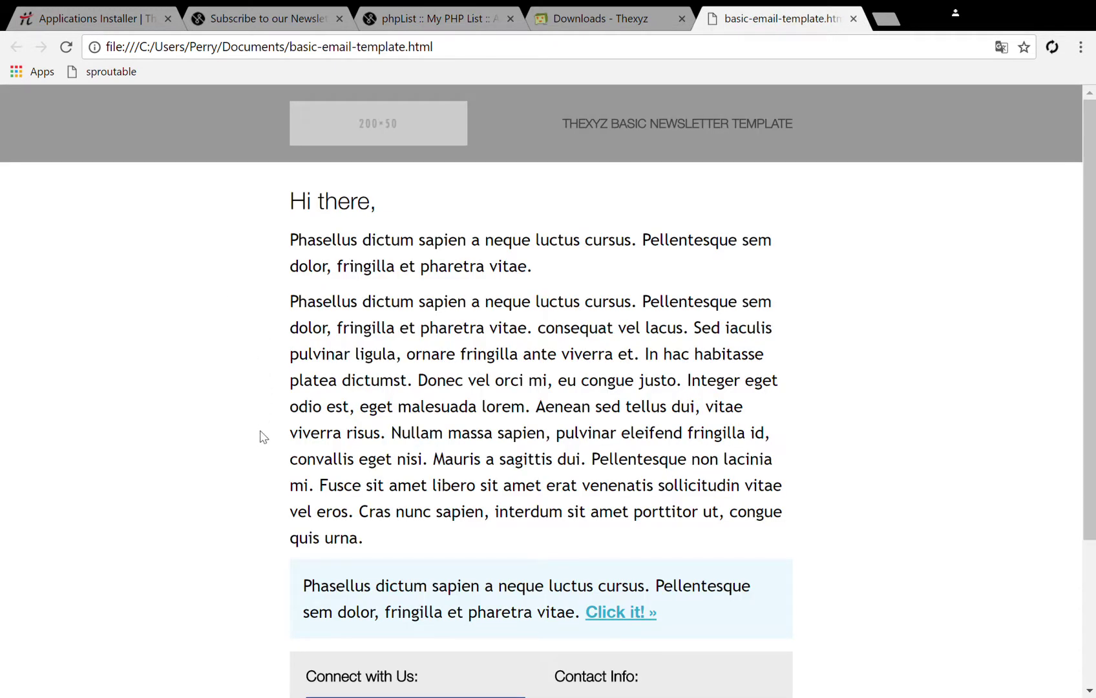
Step: Open the template file's HTML source, select all of it, and return to phpList
key(ctrl+u)
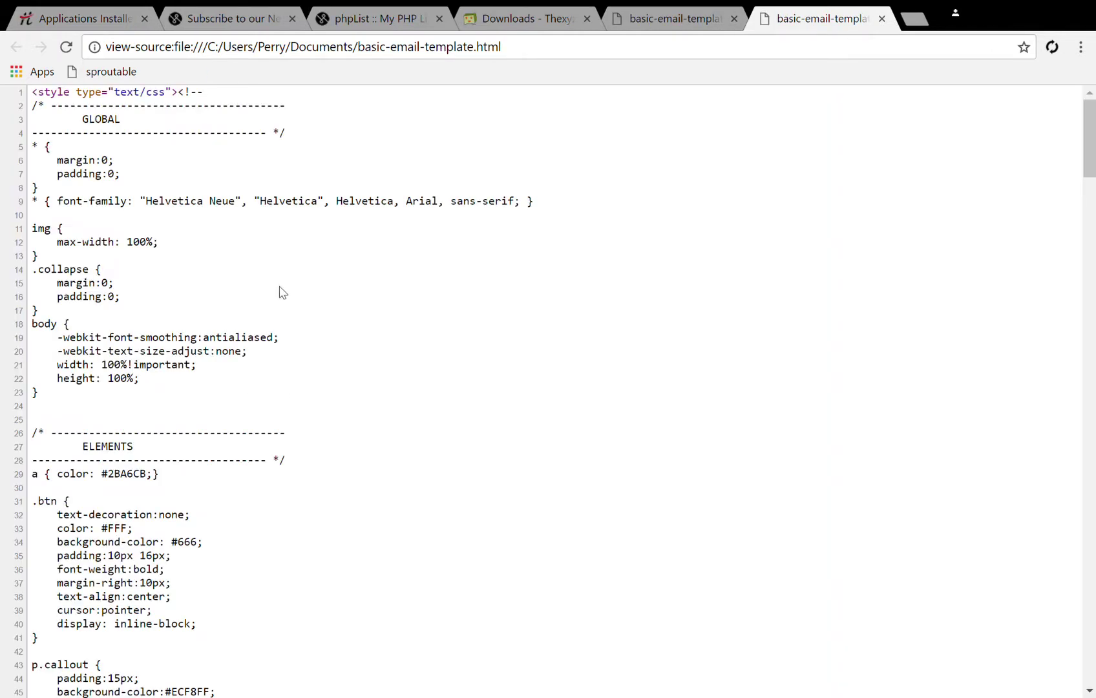
scroll(282, 292, down, 20)
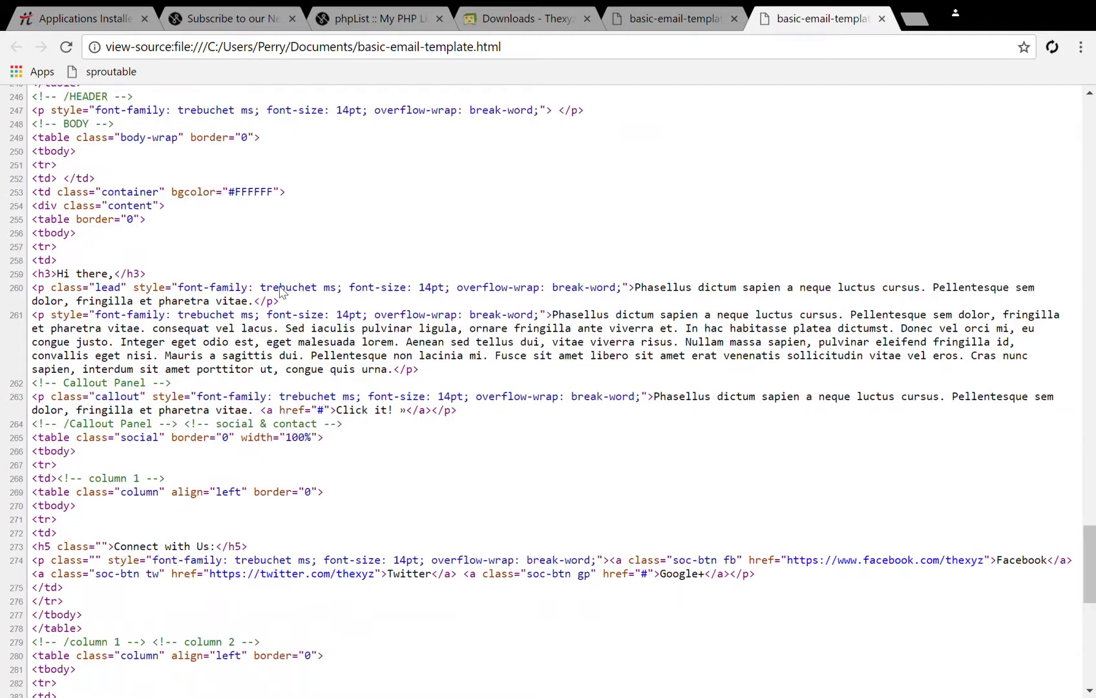
scroll(336, 281, up, 20)
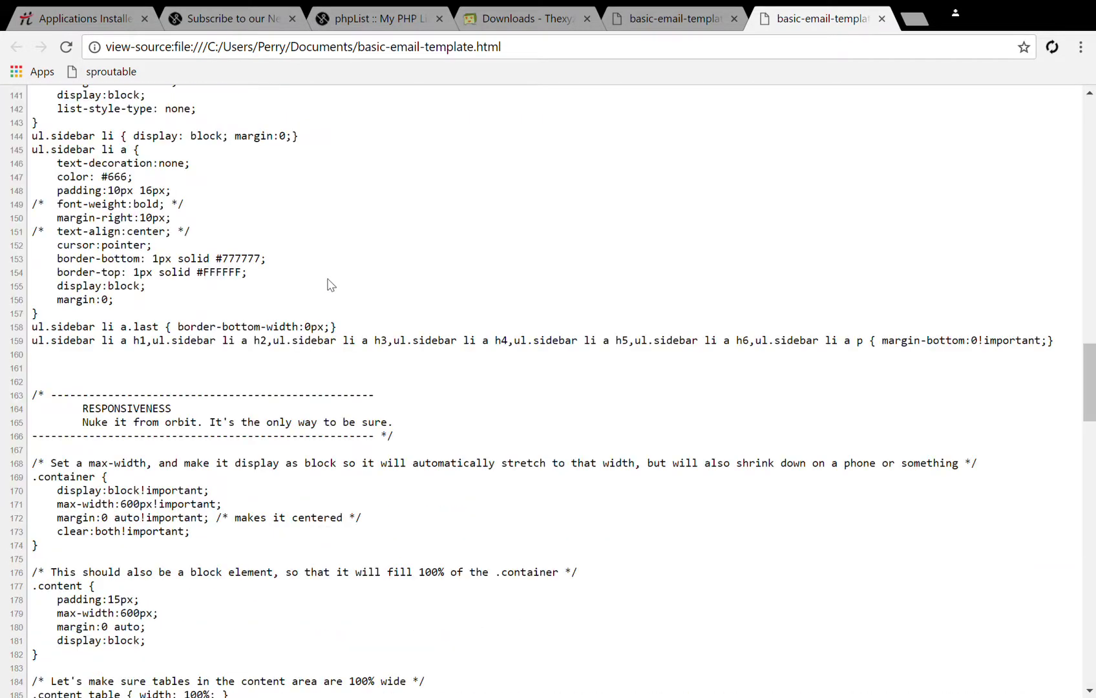
key(ctrl+a)
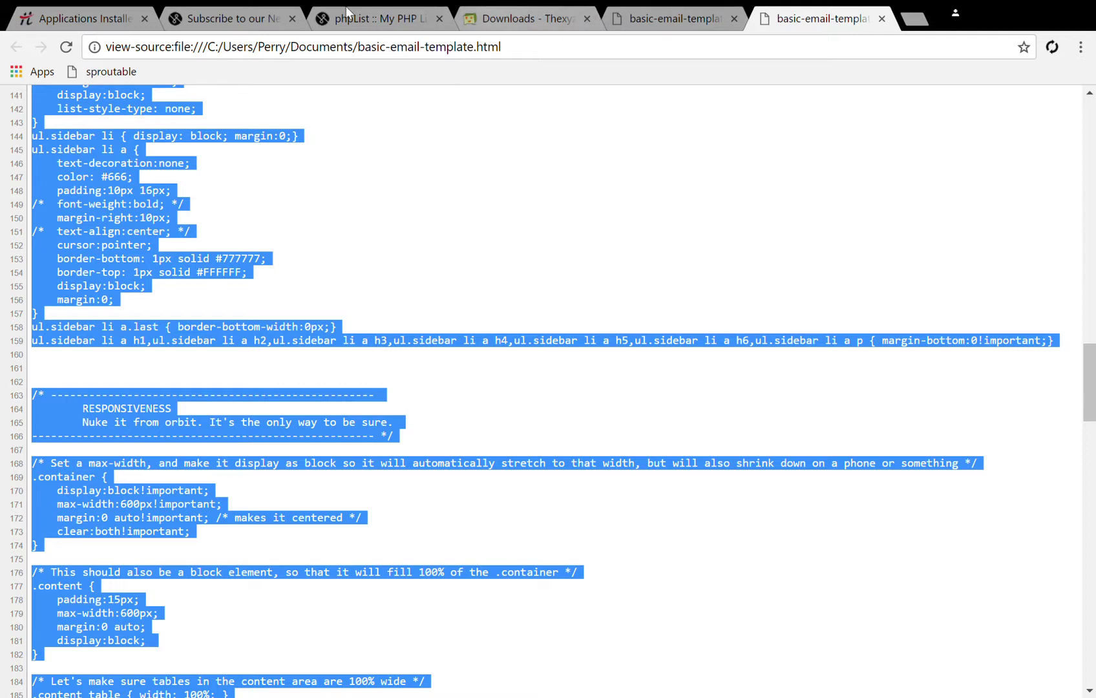
click(520, 19)
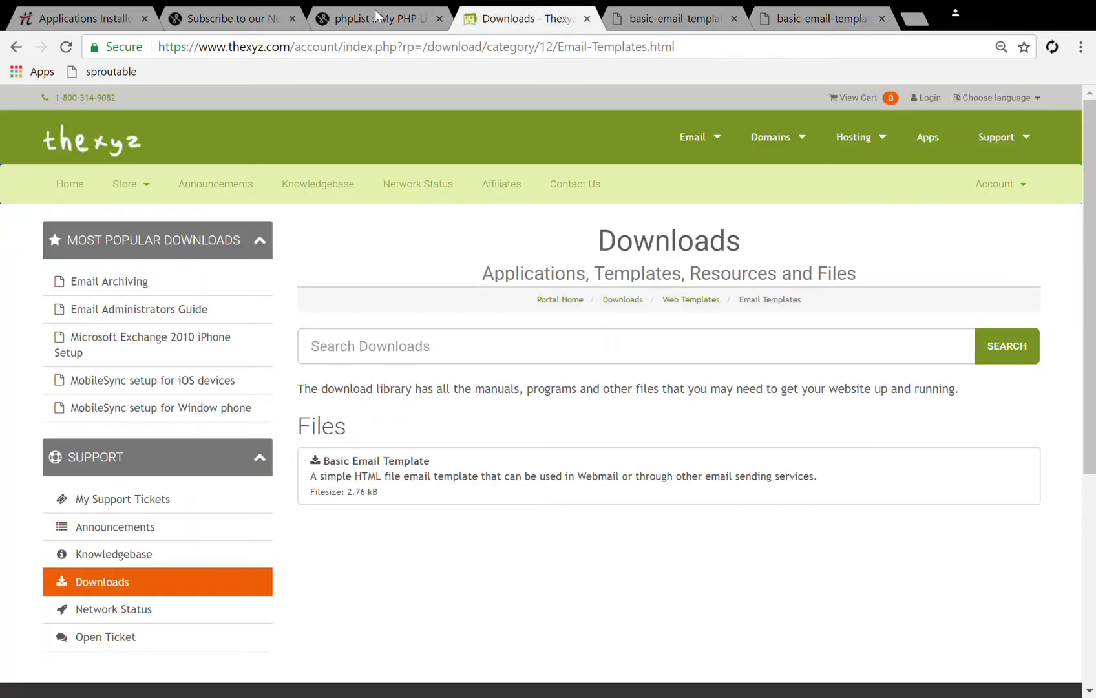
click(377, 16)
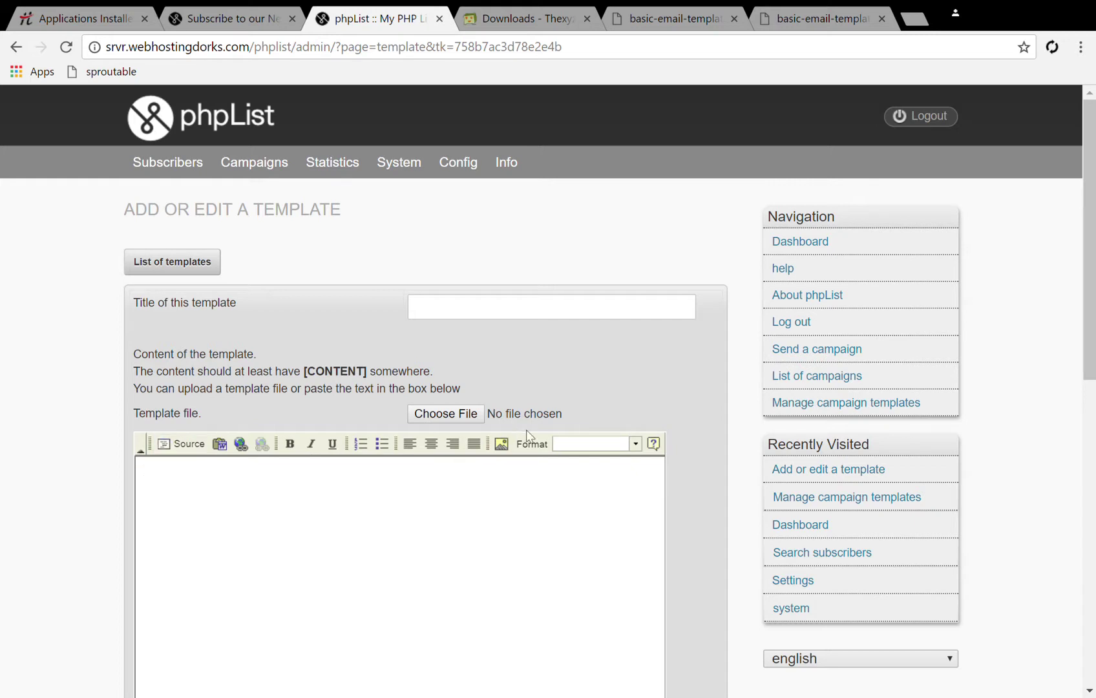
Step: Switch the template editor to HTML source mode and paste in the template HTML
click(187, 451)
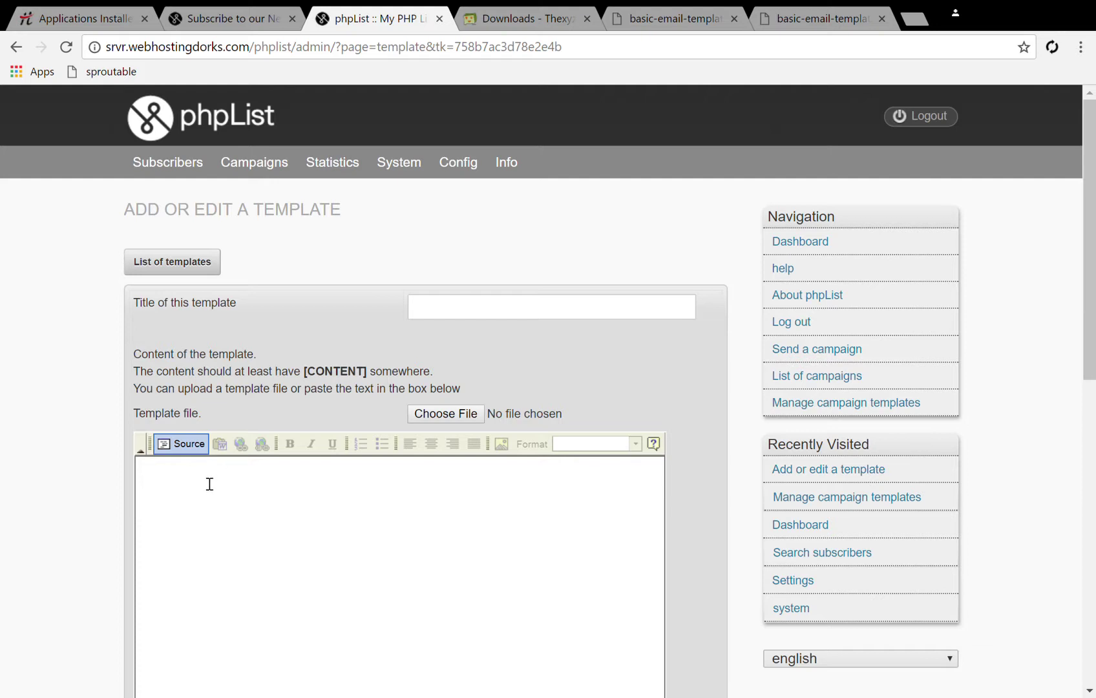
scroll(166, 480, down, 9)
scroll(167, 480, up, 10)
click(167, 450)
key(ctrl+v)
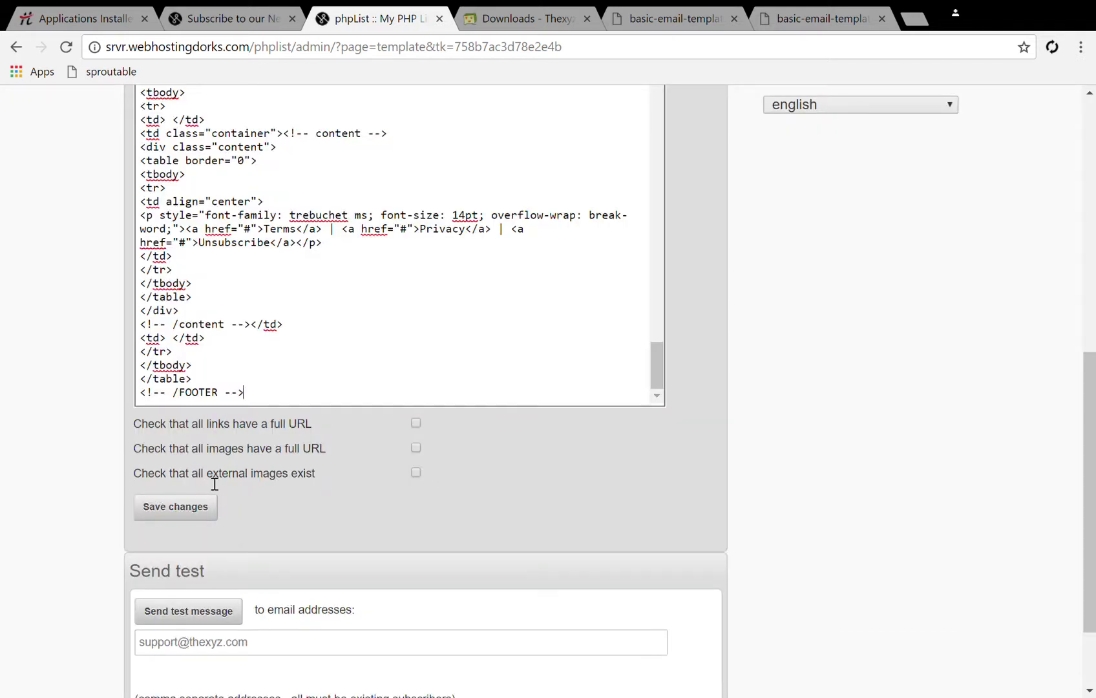
Step: Title the template 'basic email template' via the autofill suggestion
scroll(252, 492, up, 3)
scroll(251, 492, up, 5)
click(456, 310)
text(bas)
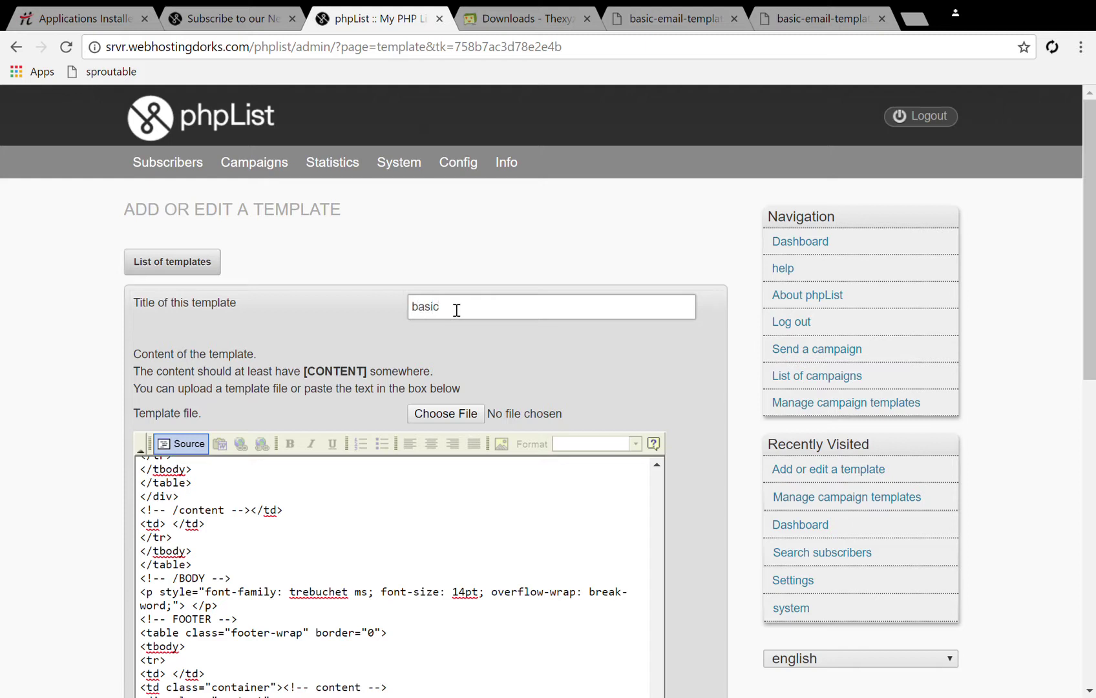
text(ic)
click(473, 330)
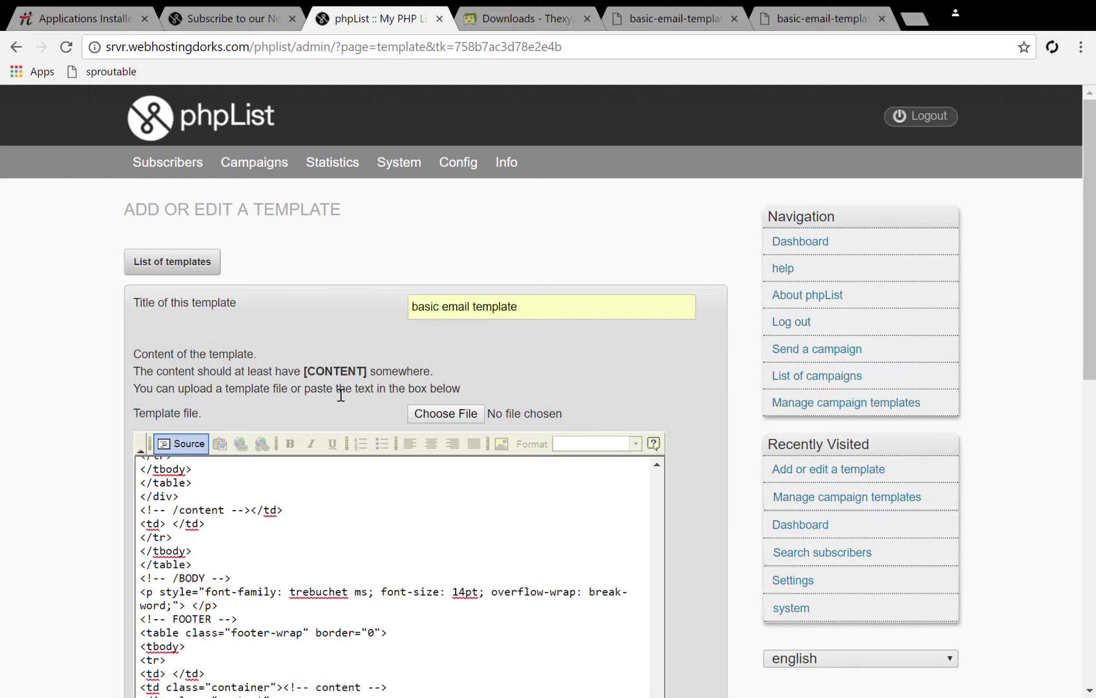
Step: Copy the required [CONTENT] placeholder from the phpList instructions
drag(372, 374, 312, 382)
key(ctrl+c)
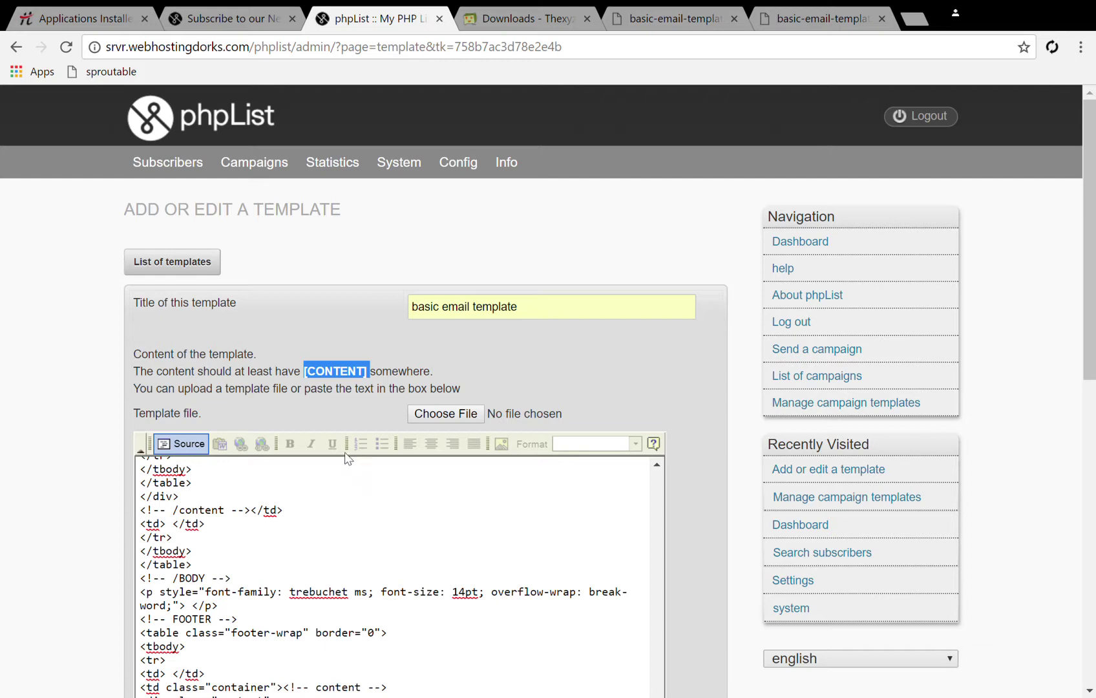
scroll(244, 552, down, 4)
scroll(243, 553, down, 5)
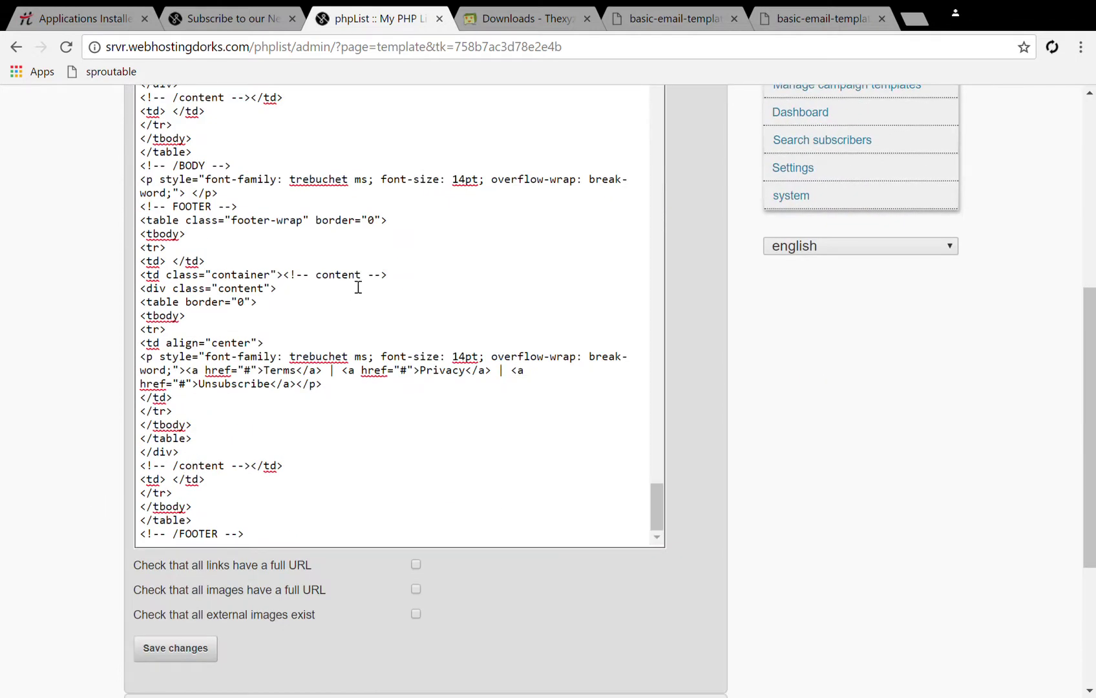
scroll(401, 335, up, 5)
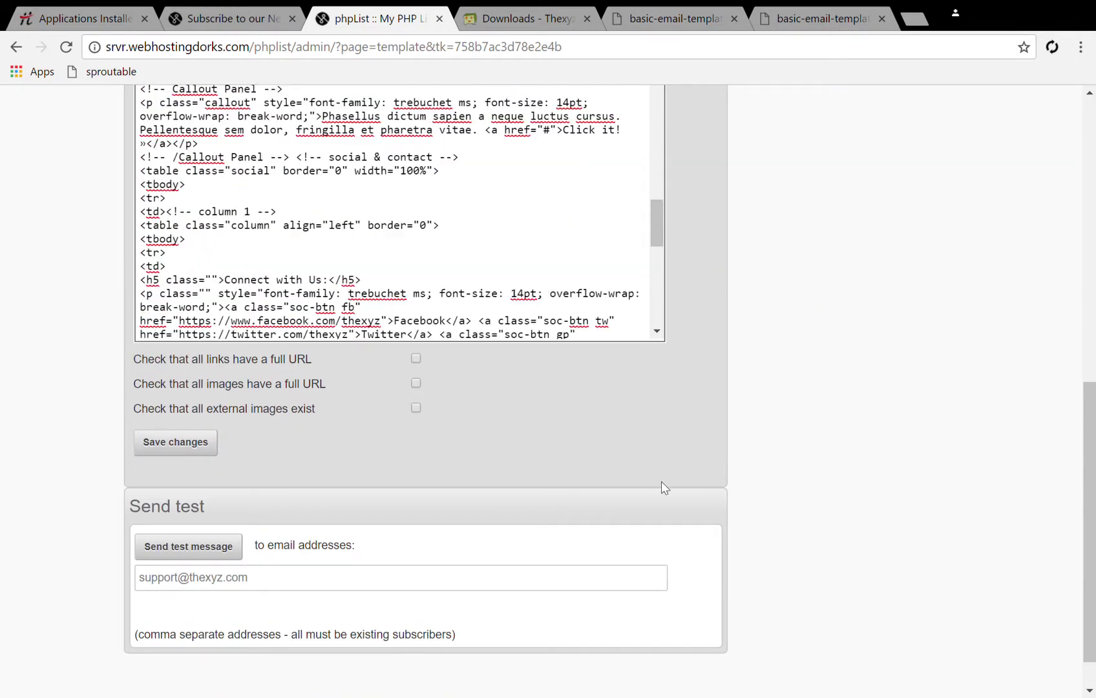
scroll(664, 488, up, 6)
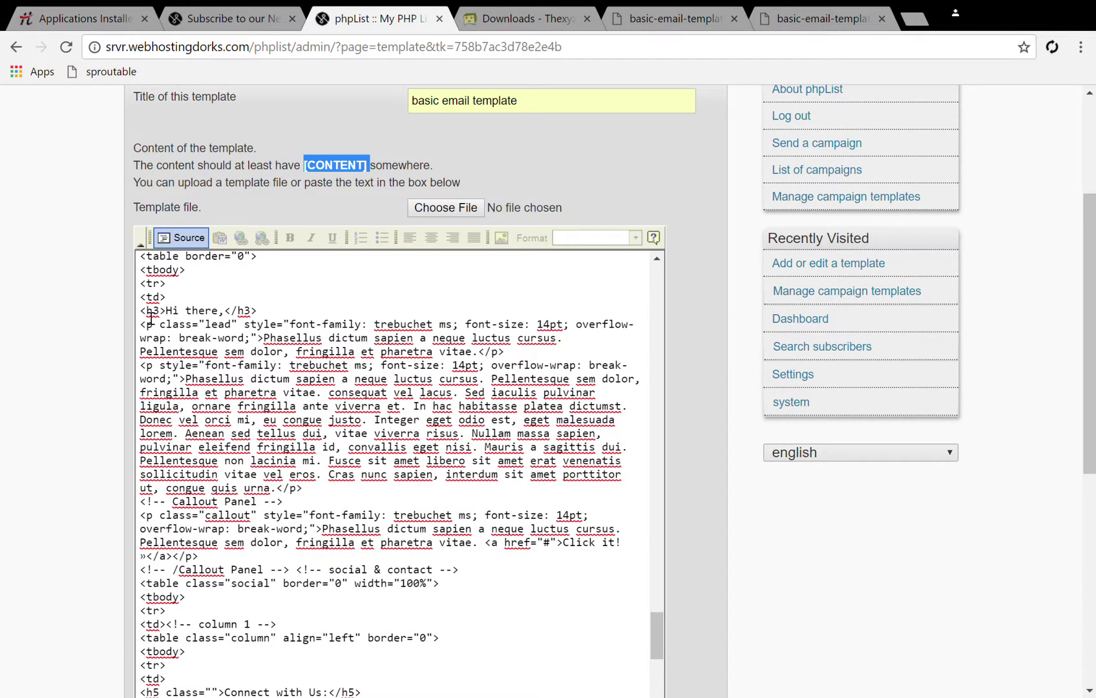
scroll(155, 320, down, 10)
scroll(291, 342, up, 15)
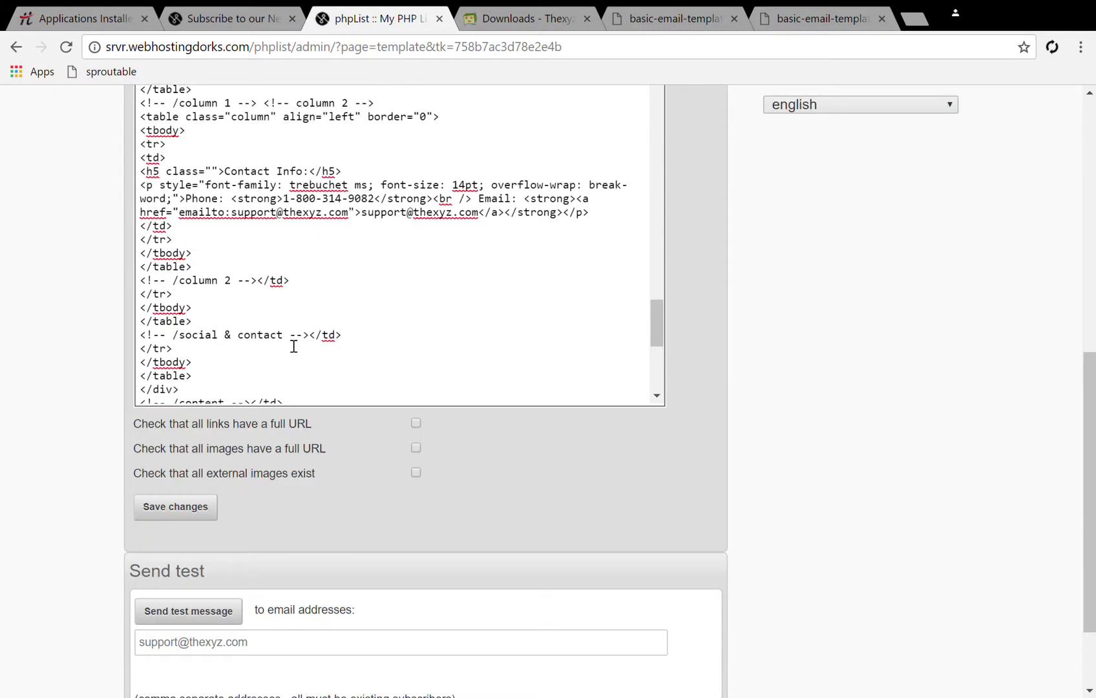
scroll(287, 344, up, 3)
scroll(269, 343, down, 3)
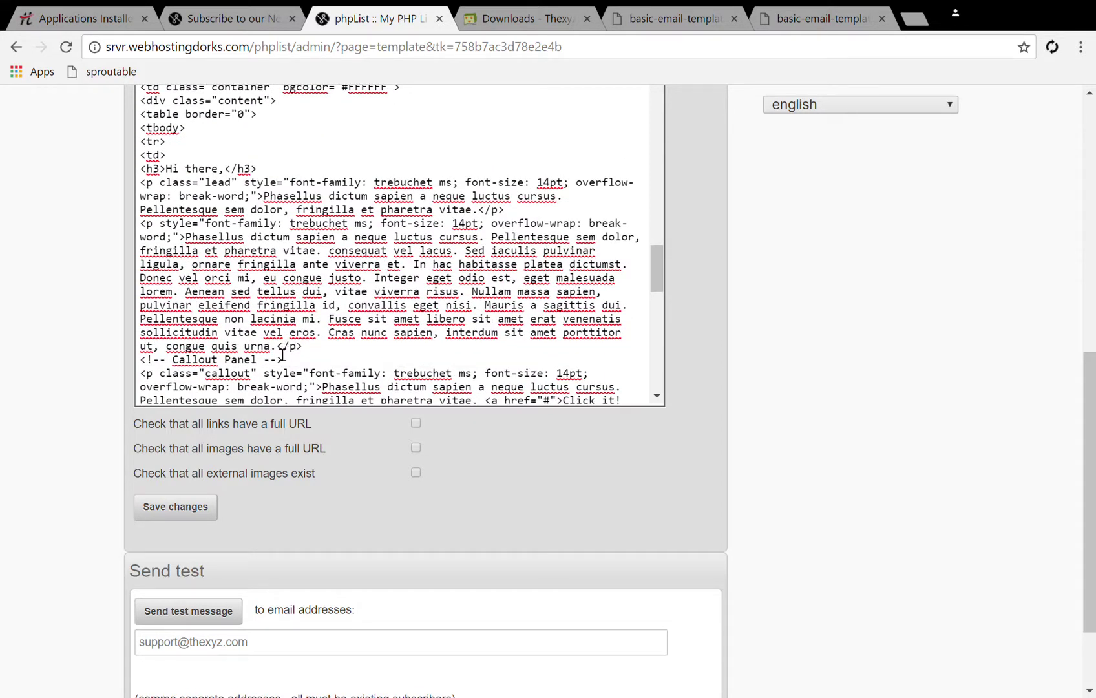
Step: Replace the sample lead and body paragraphs in the source with [CONTENT]
drag(277, 347, 273, 210)
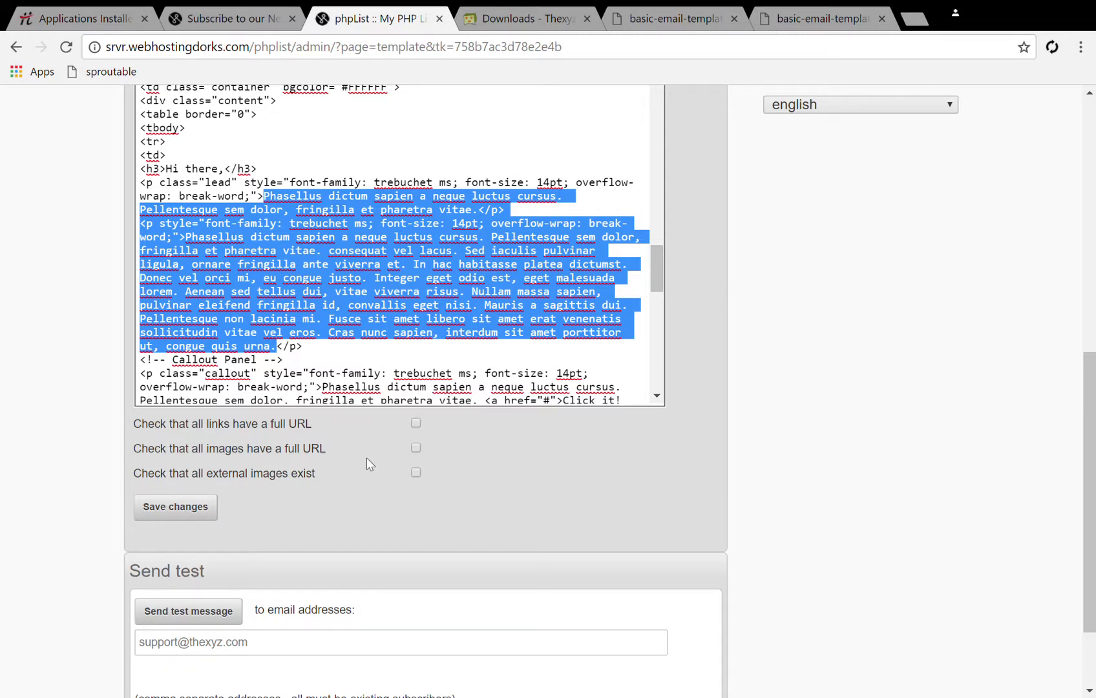
key(ctrl+v)
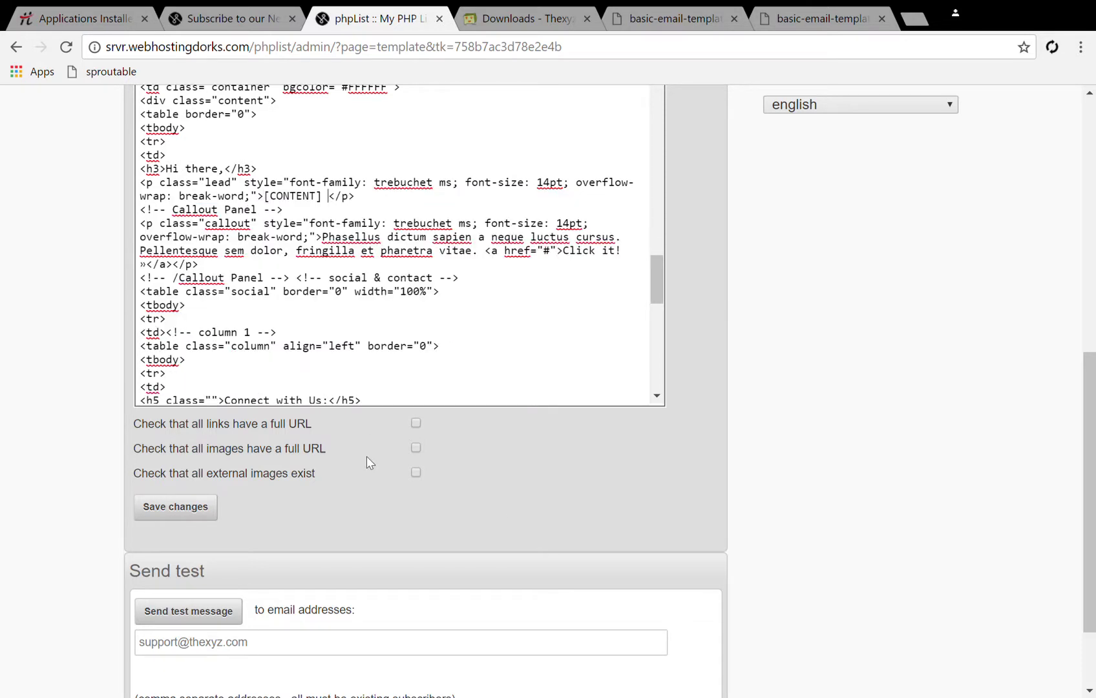
drag(315, 195, 274, 209)
click(327, 296)
scroll(62, 546, up, 9)
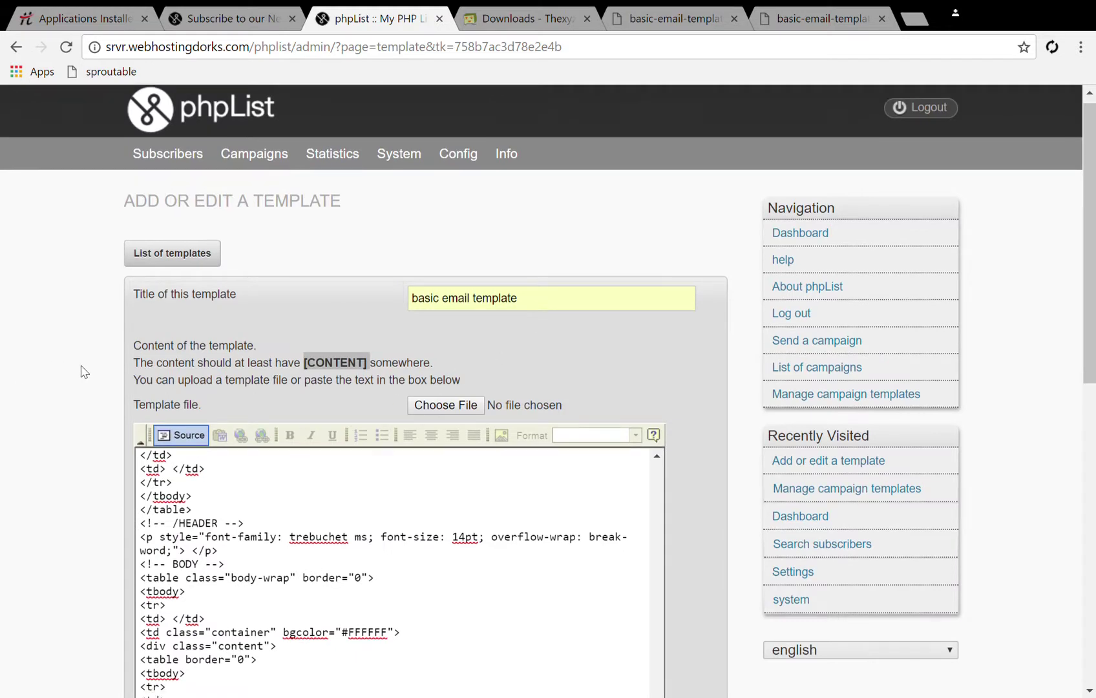
scroll(81, 373, down, 10)
Step: Save the basic email template and store its images so it is listed with ID 1
click(183, 395)
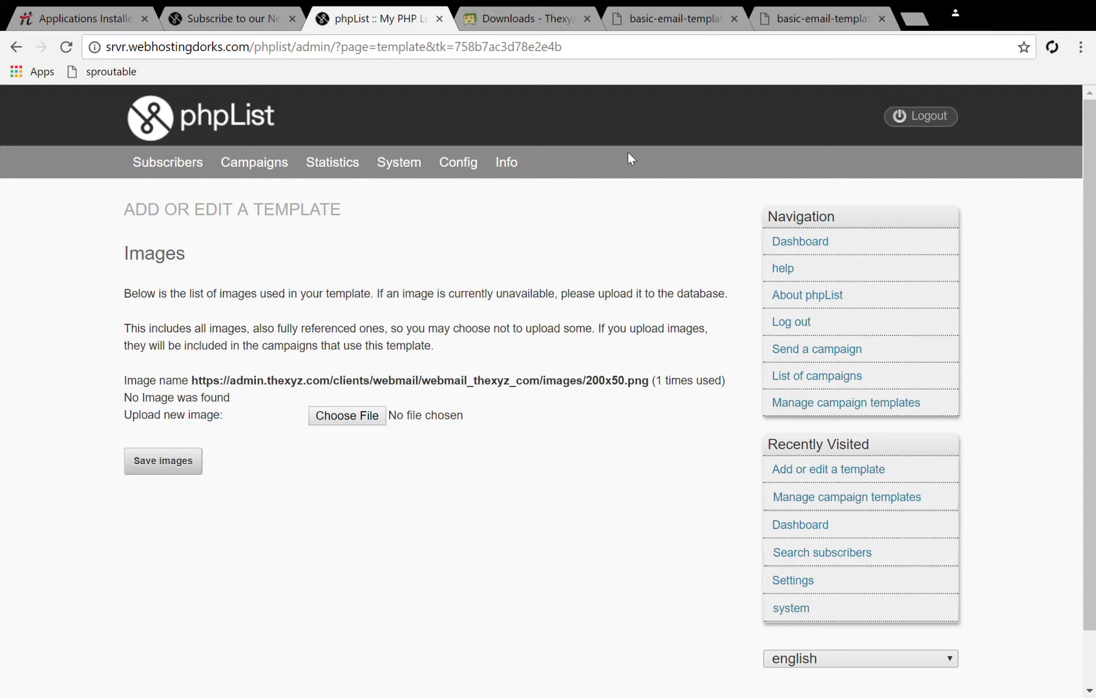
click(178, 465)
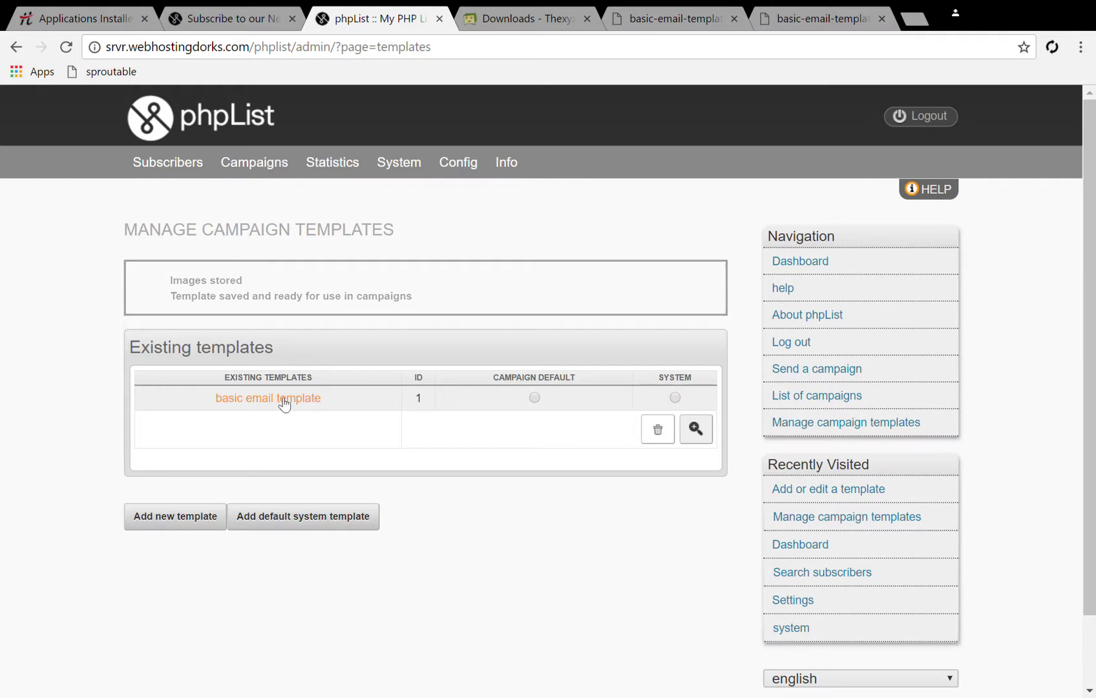
click(165, 167)
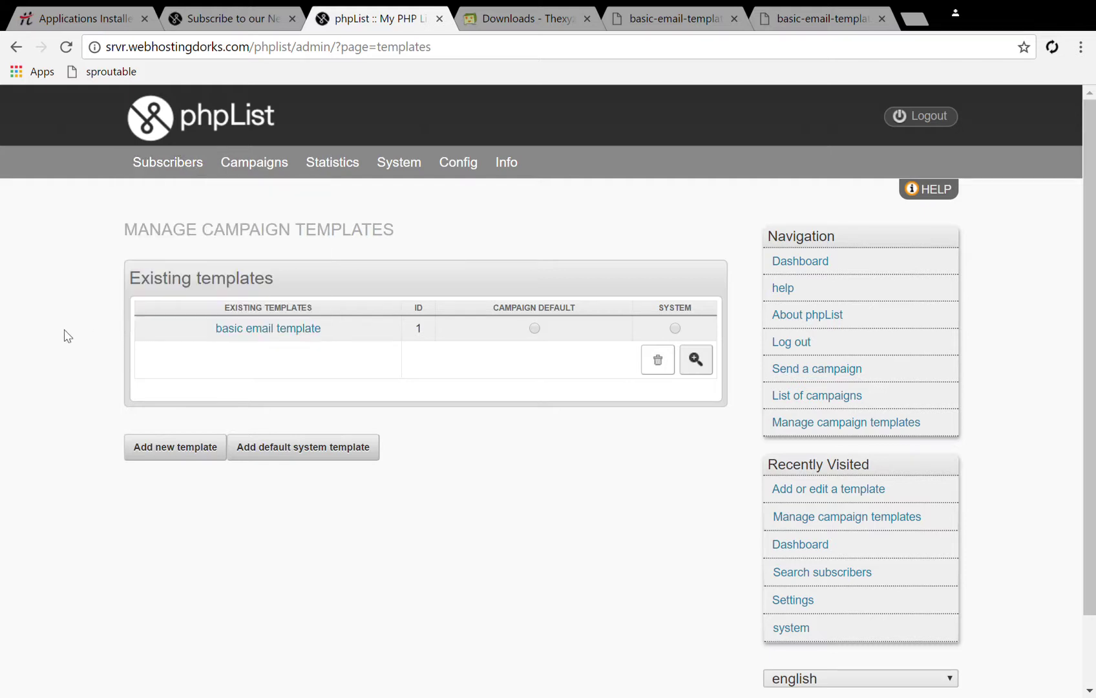
click(696, 359)
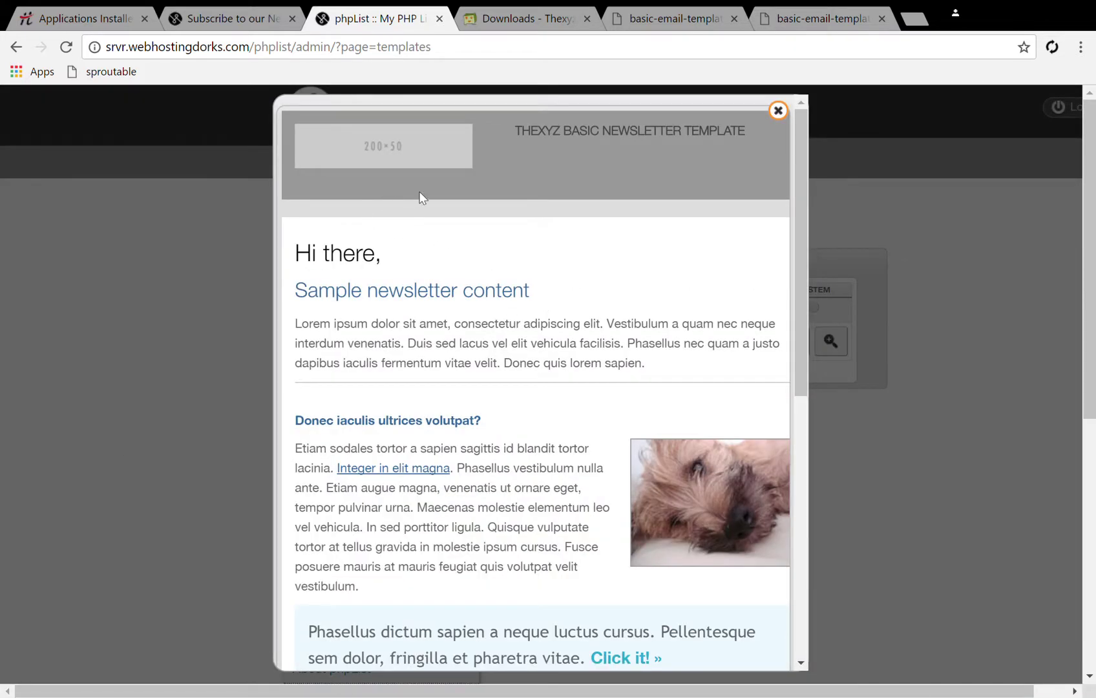
scroll(440, 316, down, 8)
scroll(462, 358, up, 8)
drag(515, 132, 734, 129)
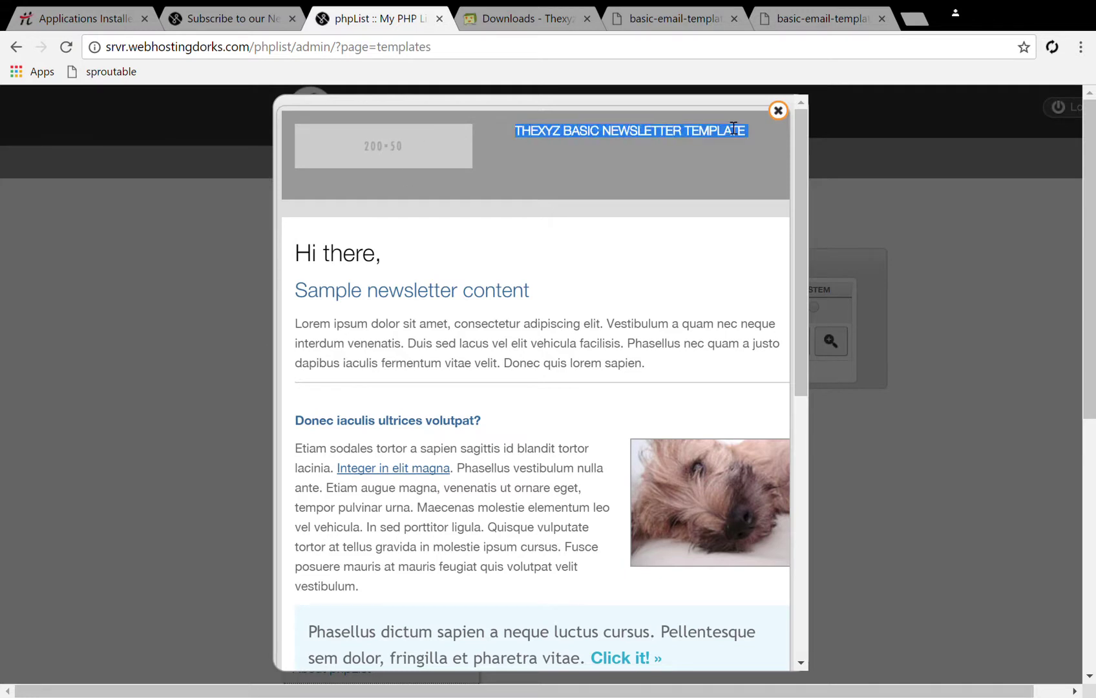
click(580, 191)
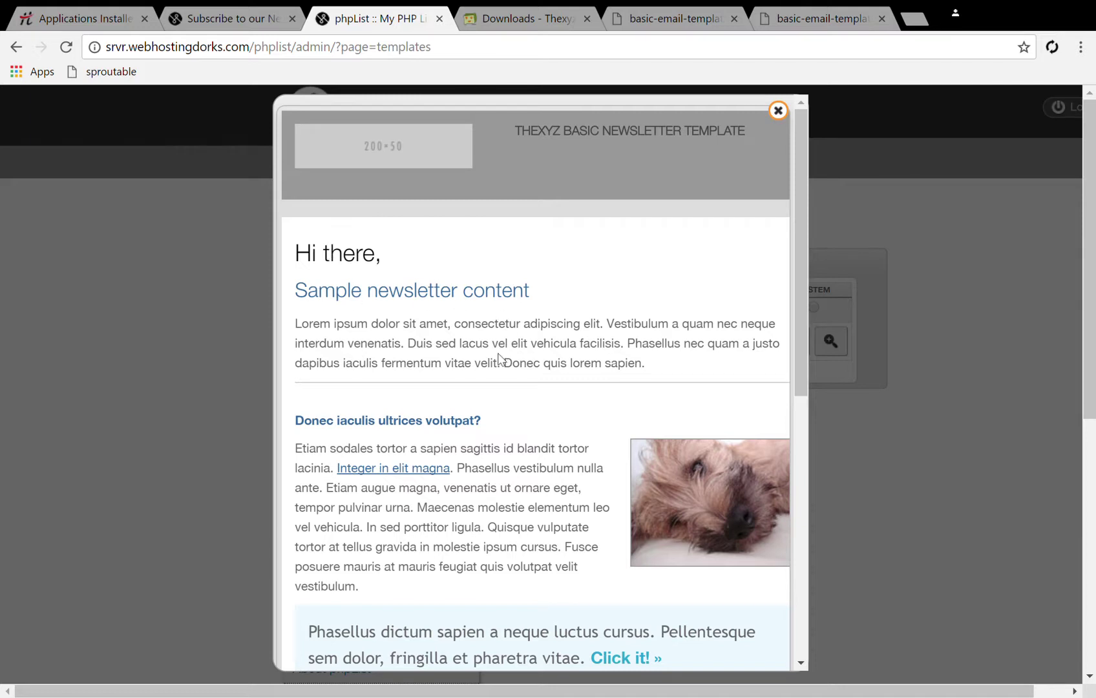
scroll(499, 358, down, 3)
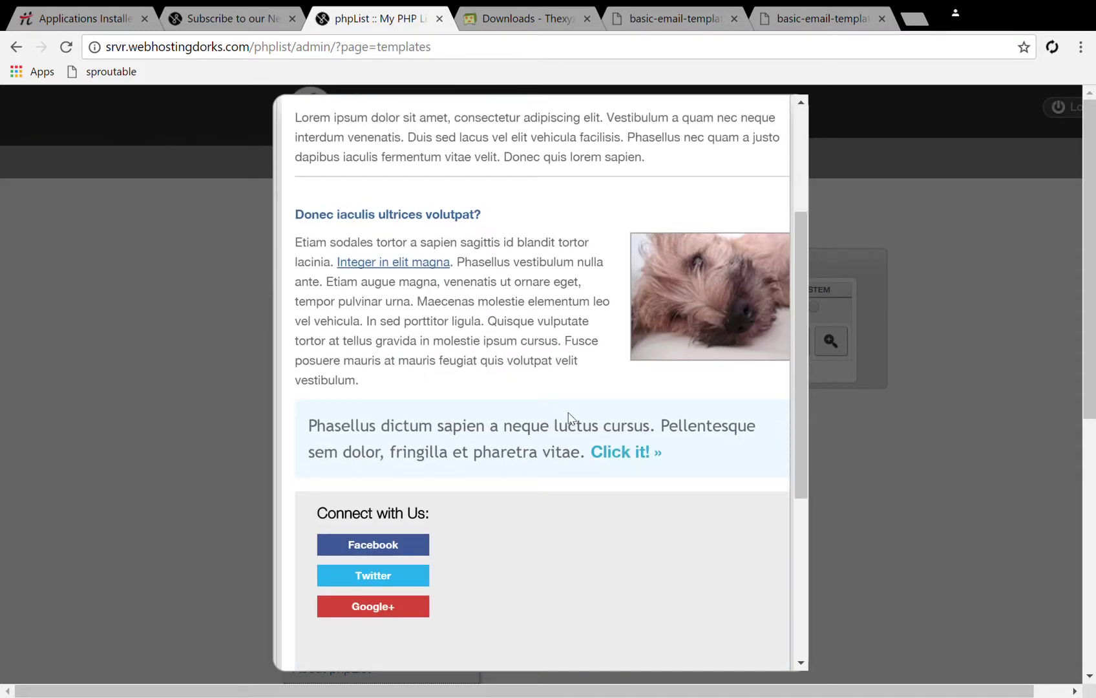
scroll(629, 342, down, 3)
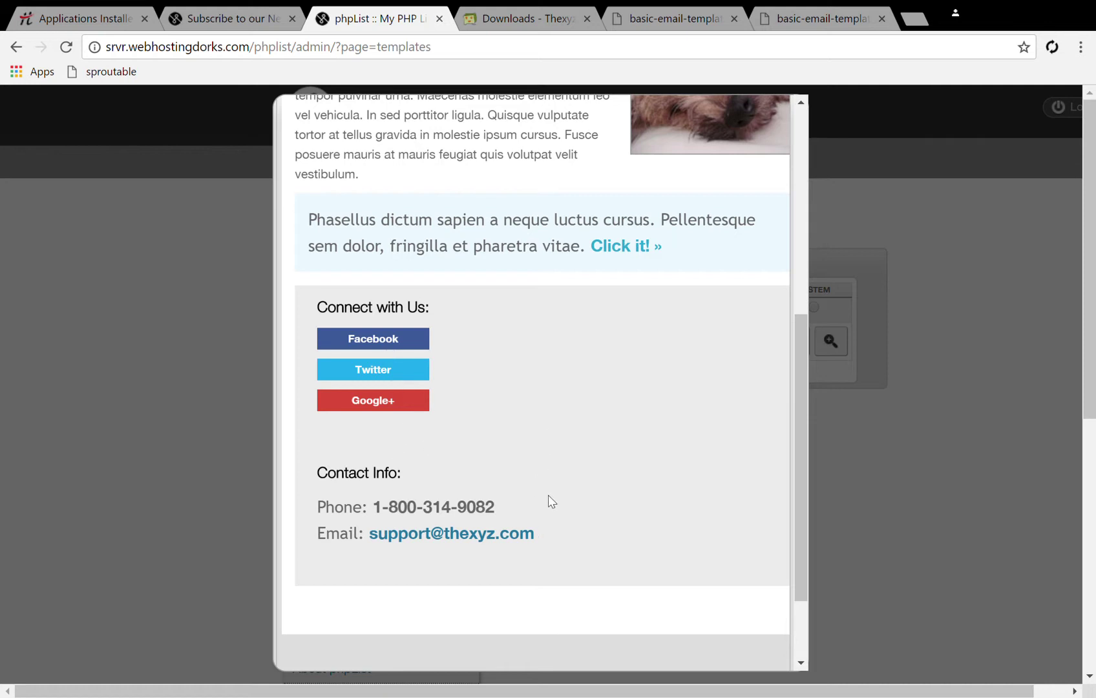
drag(384, 536, 319, 531)
click(513, 486)
scroll(518, 490, down, 1)
scroll(517, 488, down, 1)
scroll(515, 486, up, 8)
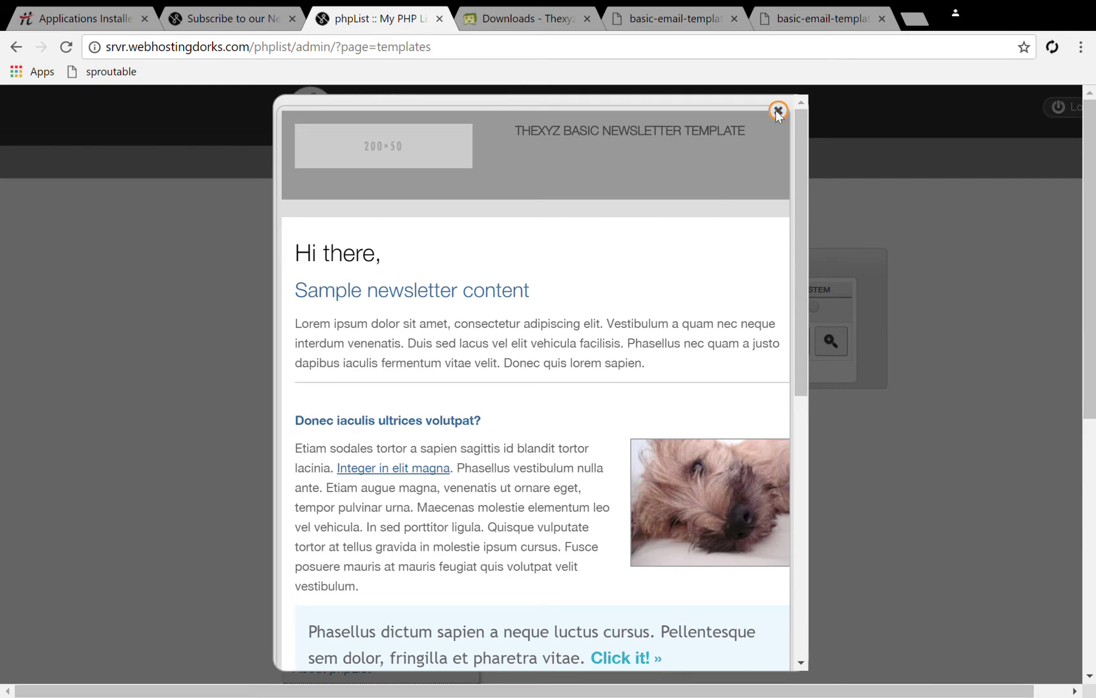
click(777, 111)
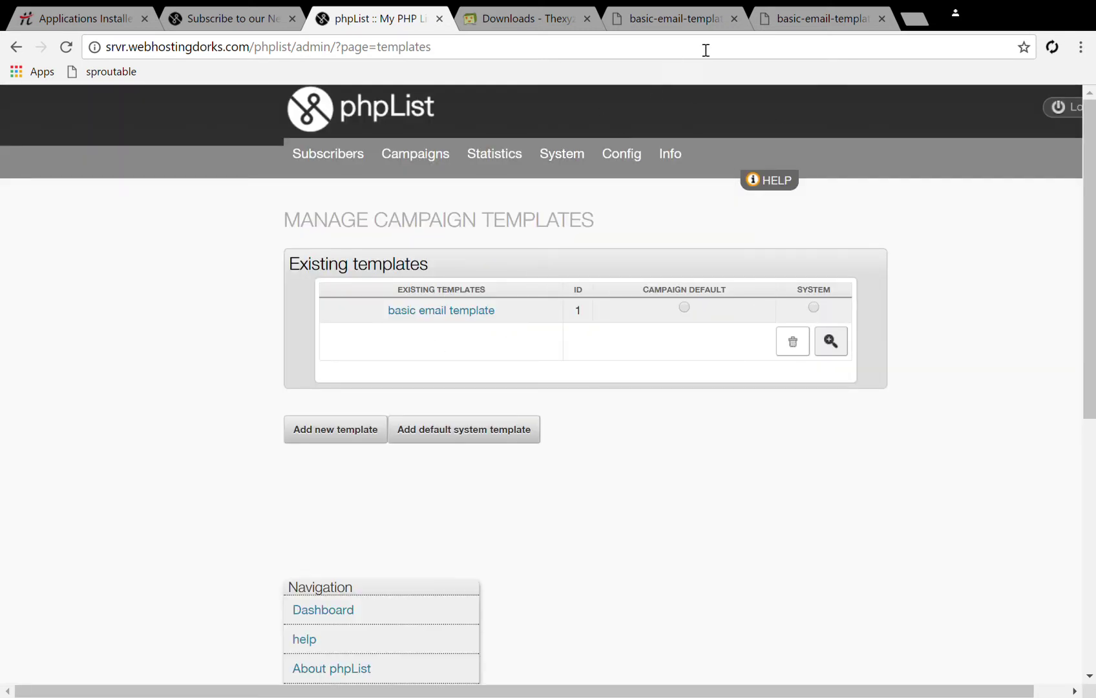